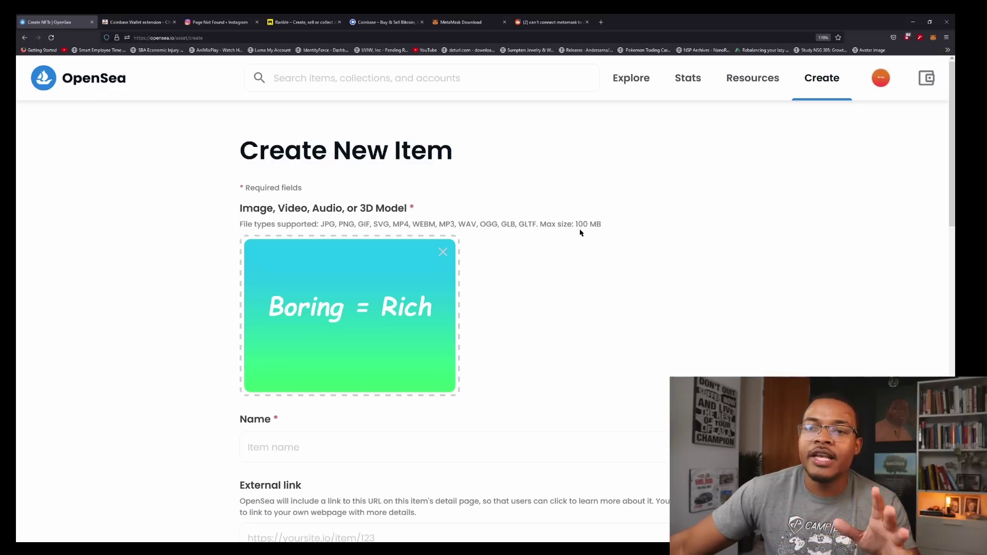
- Name the new item "Boring = Rich"
{"action": "scroll", "coordinate": [580, 233], "scroll_direction": "down", "scroll_amount": 5}
{"action": "scroll", "coordinate": [324, 205], "scroll_direction": "up", "scroll_amount": 5}
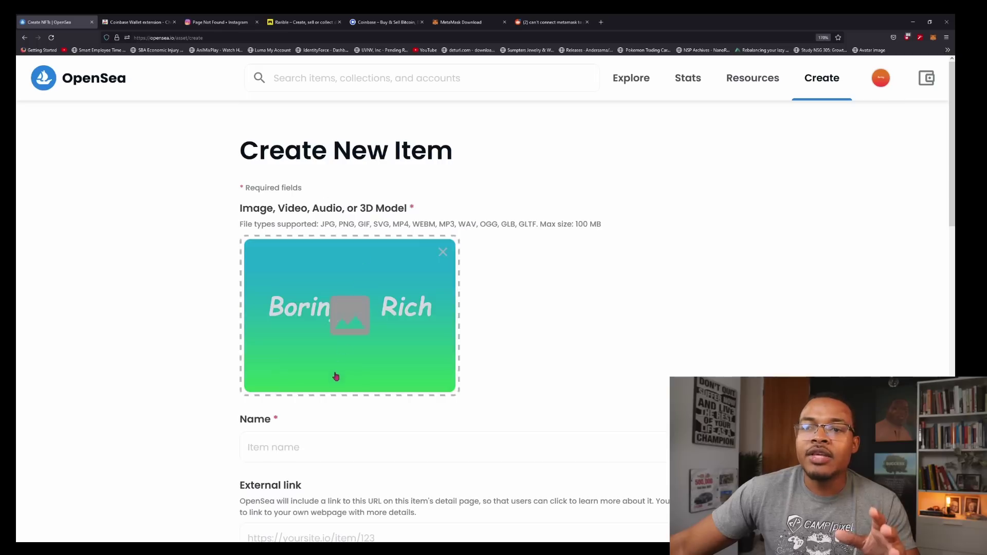
{"action": "left_click", "coordinate": [322, 451]}
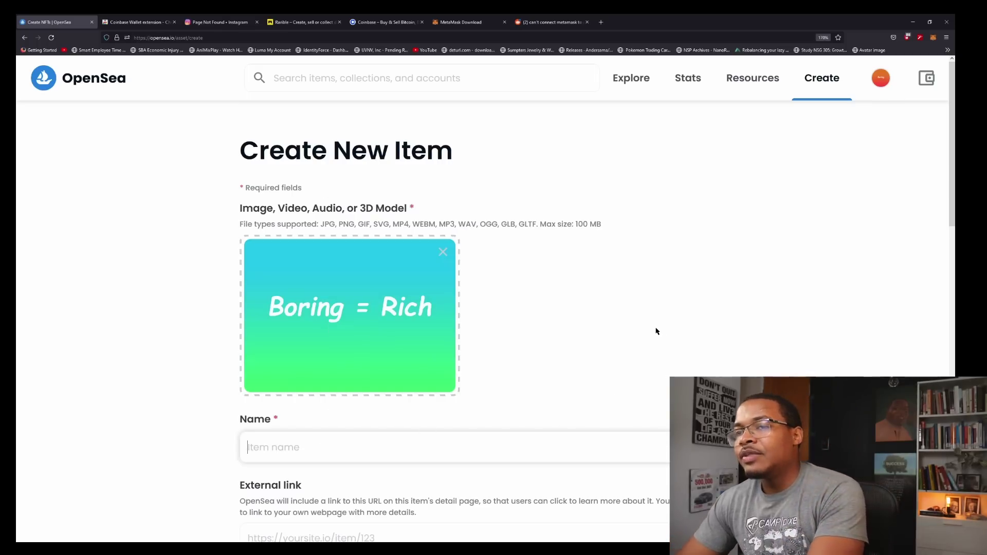
{"action": "type", "text": "Boring "}
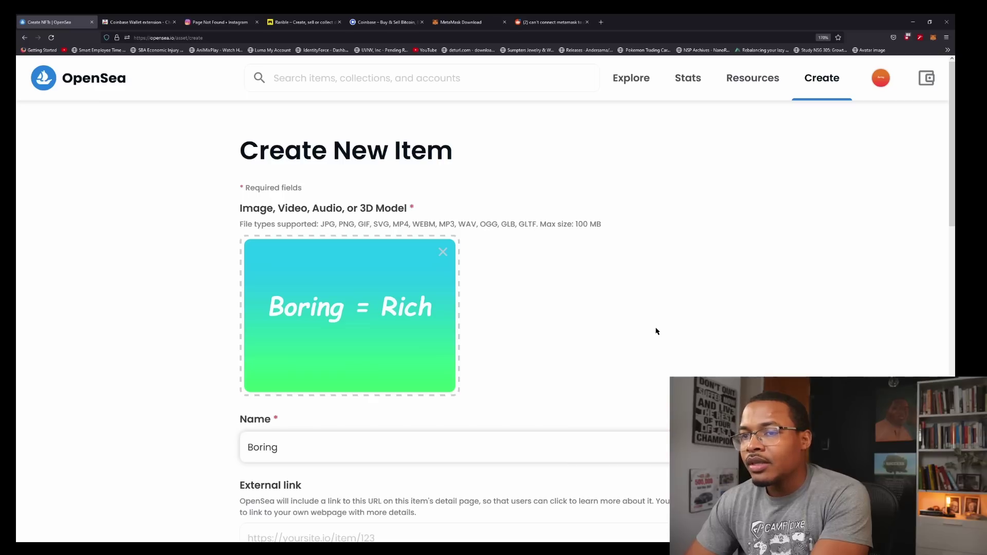
{"action": "type", "text": "= Rich"}
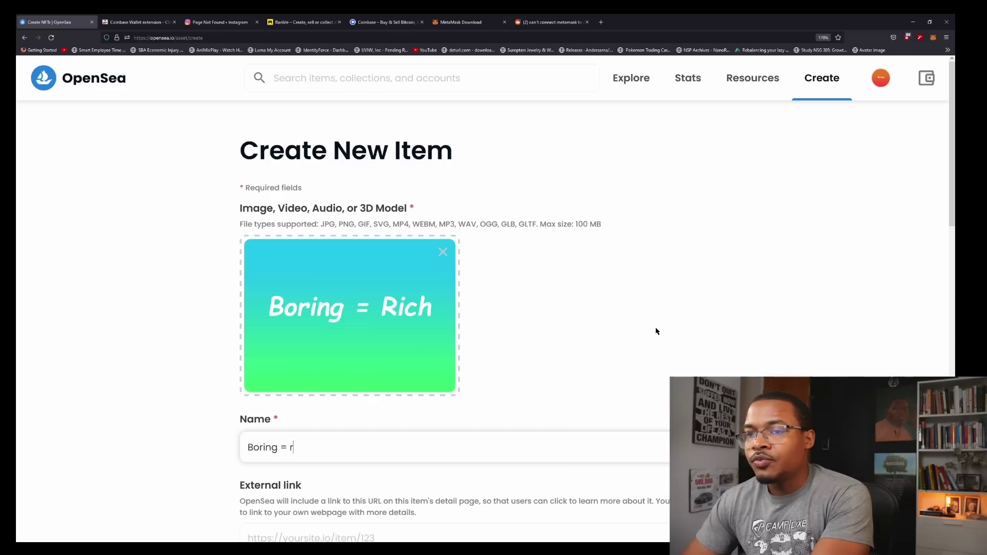
{"action": "key", "text": "BackSpace"}
{"action": "key", "text": "BackSpace"}
{"action": "key", "text": "BackSpace"}
{"action": "type", "text": "ich"}
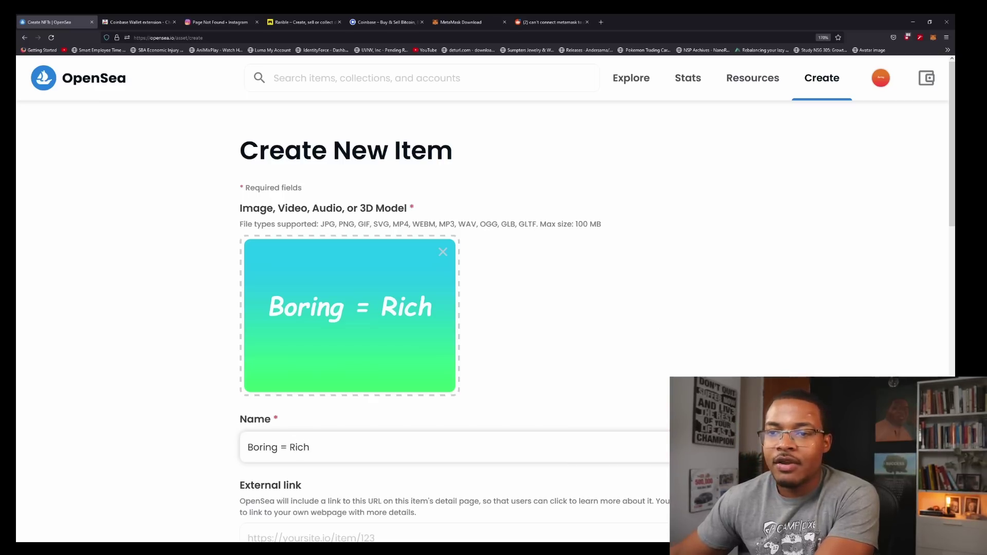
- Leave the item's external link empty and enter "Boring Collection" as its description
{"action": "scroll", "coordinate": [614, 381], "scroll_direction": "down", "scroll_amount": 5}
{"action": "scroll", "coordinate": [615, 381], "scroll_direction": "up", "scroll_amount": 2}
{"action": "left_click", "coordinate": [372, 339]}
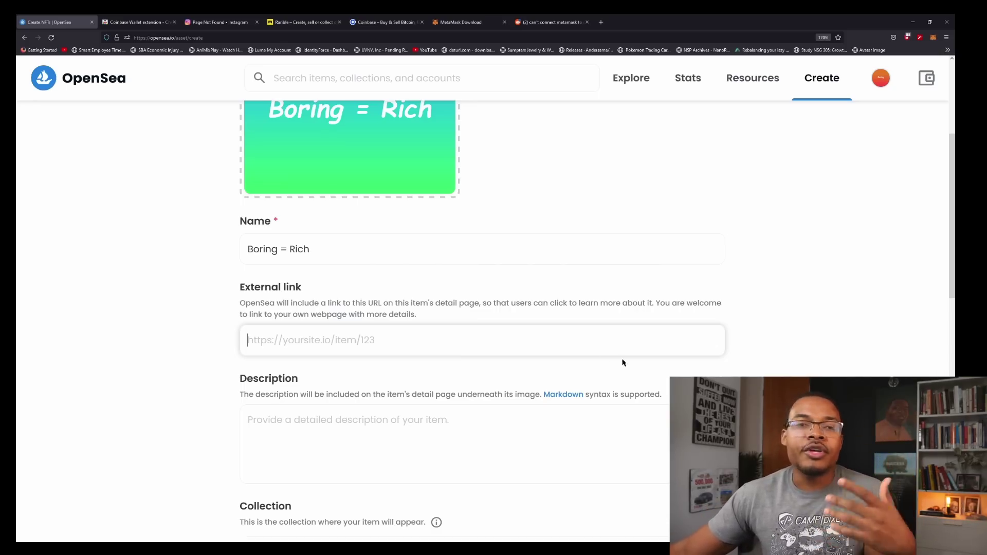
{"action": "left_click", "coordinate": [383, 421]}
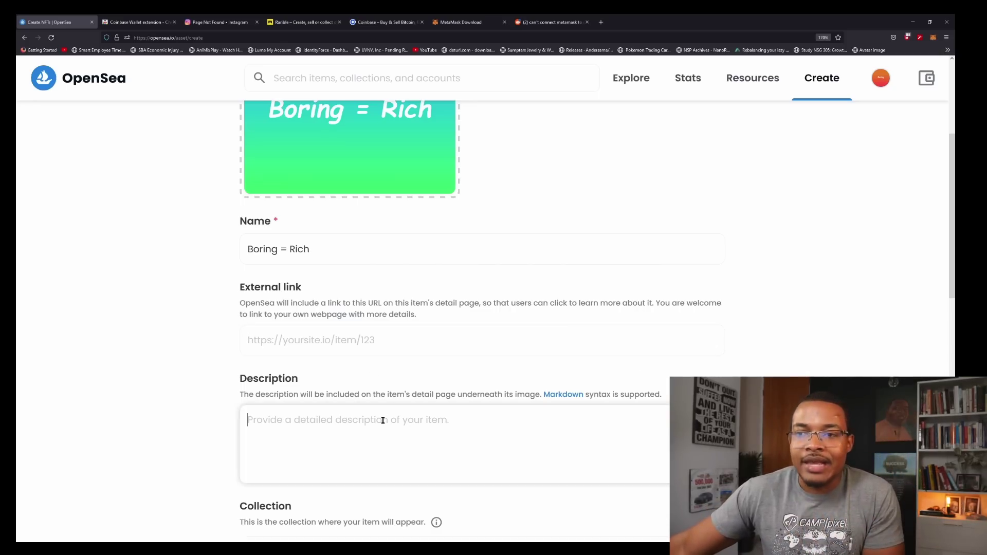
{"action": "scroll", "coordinate": [908, 283], "scroll_direction": "down", "scroll_amount": 2}
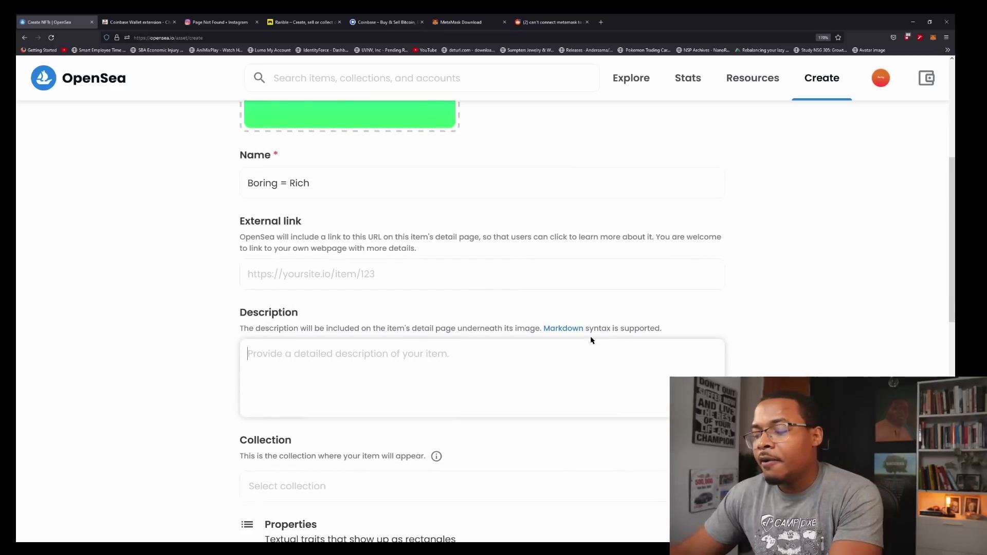
{"action": "type", "text": "Boring Collecton"}
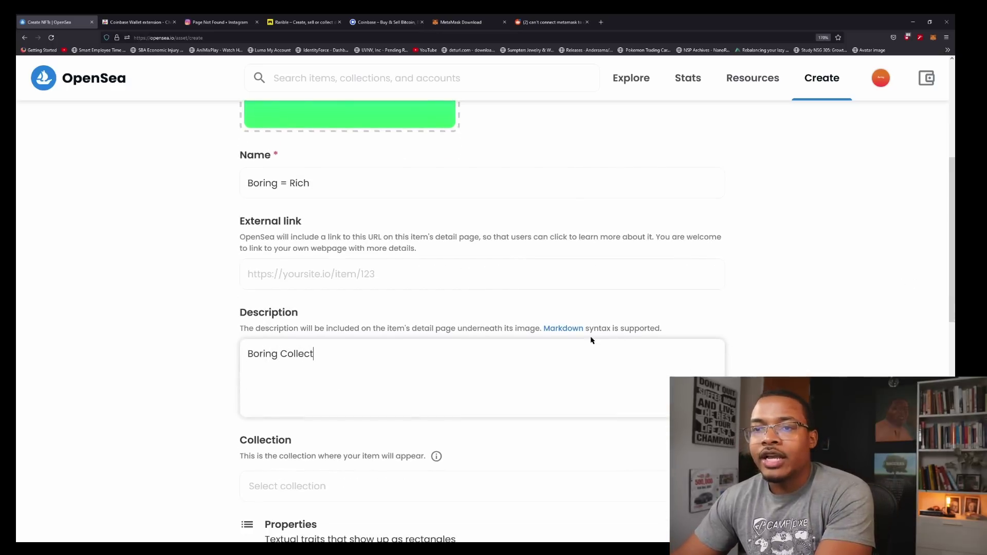
{"action": "key", "text": "BackSpace"}
{"action": "key", "text": "BackSpace"}
{"action": "type", "text": "ion"}
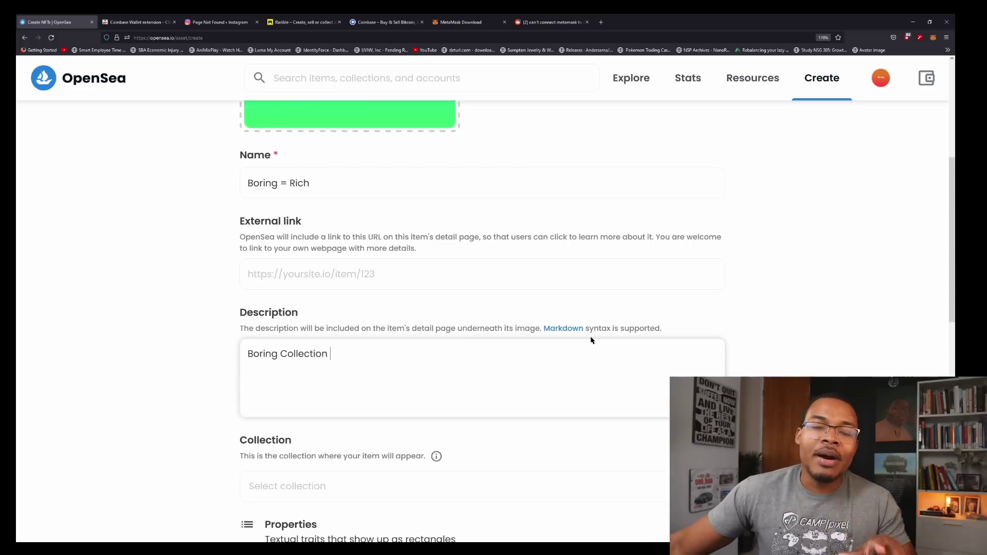
- Check the item's collection choices, and start creating a new collection from the account's own collections page
{"action": "scroll", "coordinate": [763, 285], "scroll_direction": "down", "scroll_amount": 3}
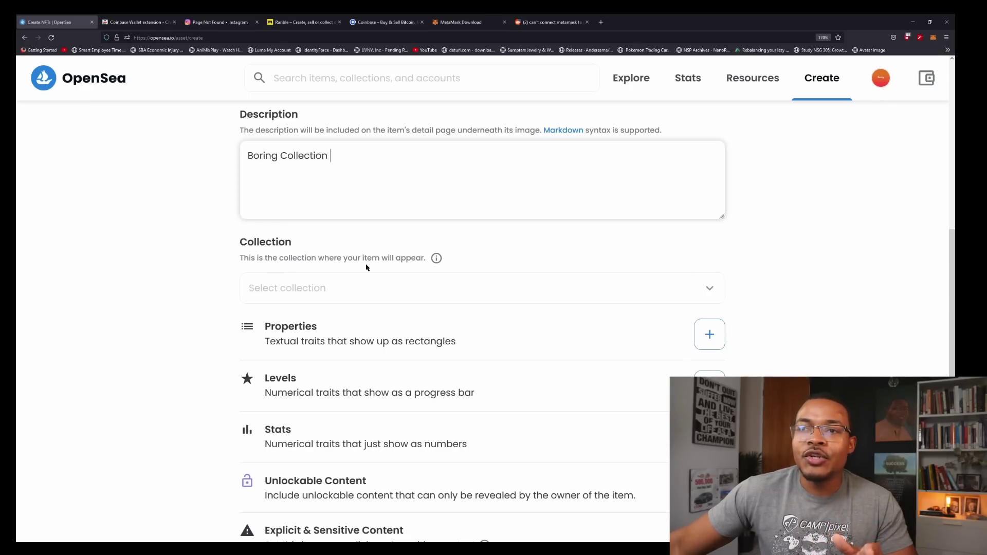
{"action": "left_click", "coordinate": [381, 284]}
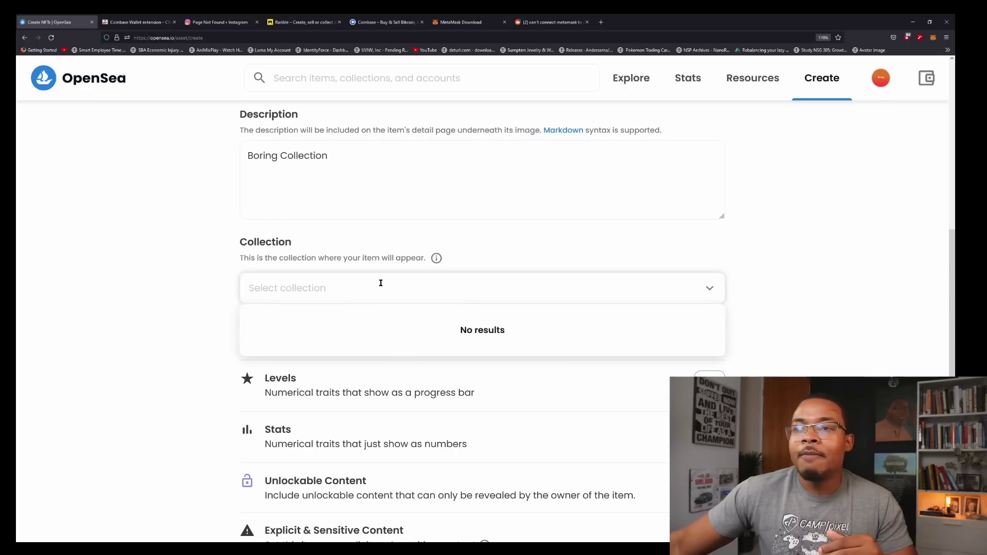
{"action": "left_click", "coordinate": [755, 275]}
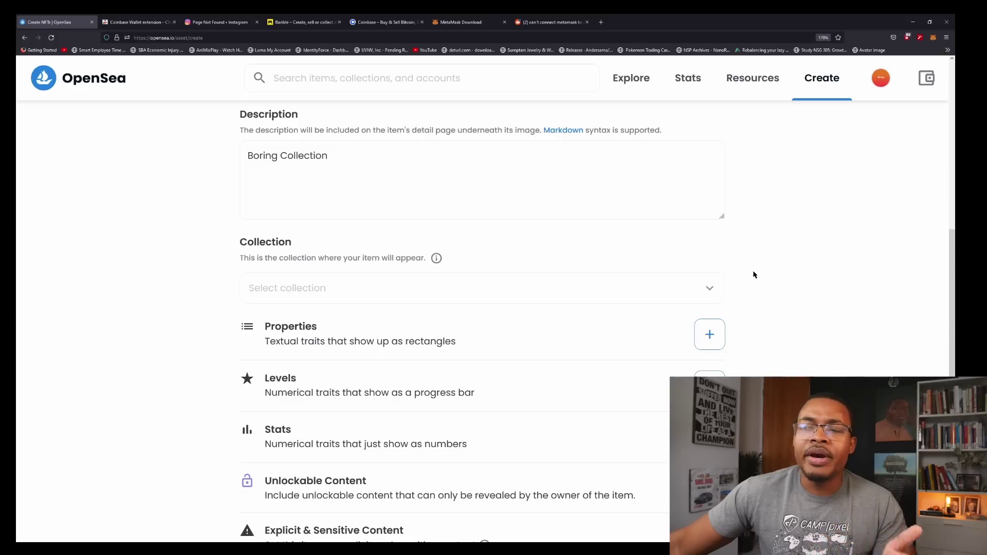
{"action": "left_click", "coordinate": [881, 80]}
{"action": "mouse_move", "coordinate": [881, 82]}
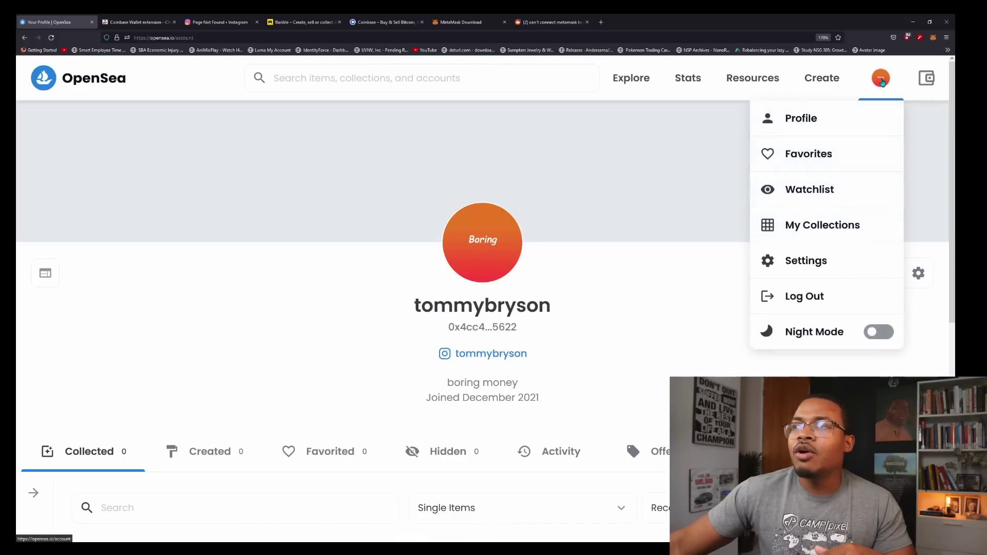
{"action": "left_click", "coordinate": [852, 226]}
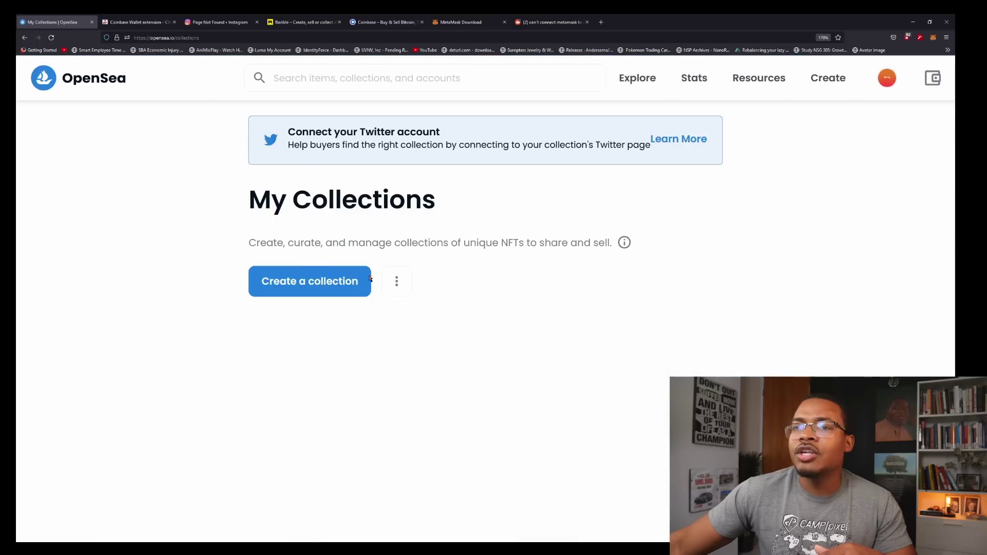
{"action": "left_click", "coordinate": [343, 281]}
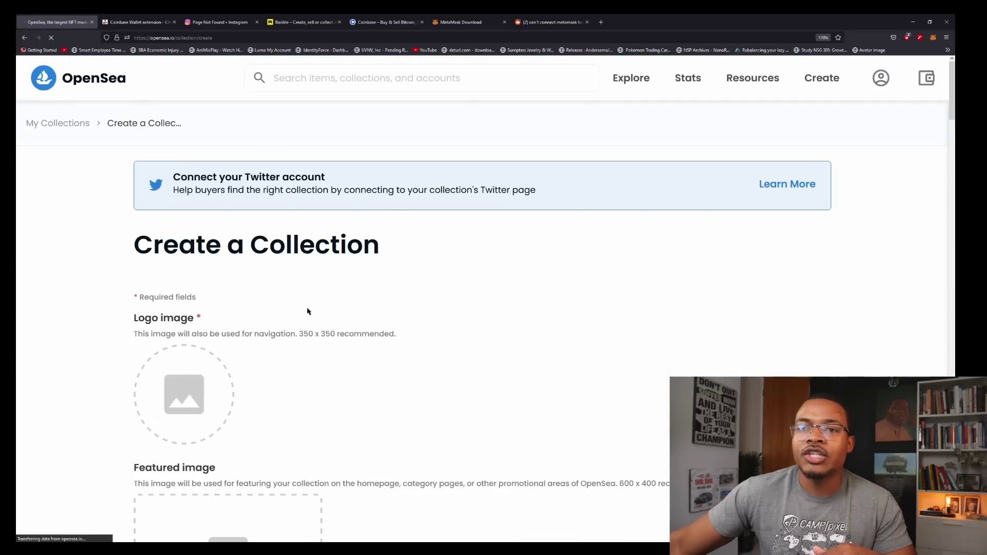
- Upload the "boring" image from Downloads as the collection's logo
{"action": "scroll", "coordinate": [271, 260], "scroll_direction": "down", "scroll_amount": 5}
{"action": "scroll", "coordinate": [230, 207], "scroll_direction": "up", "scroll_amount": 2}
{"action": "left_click", "coordinate": [170, 210]}
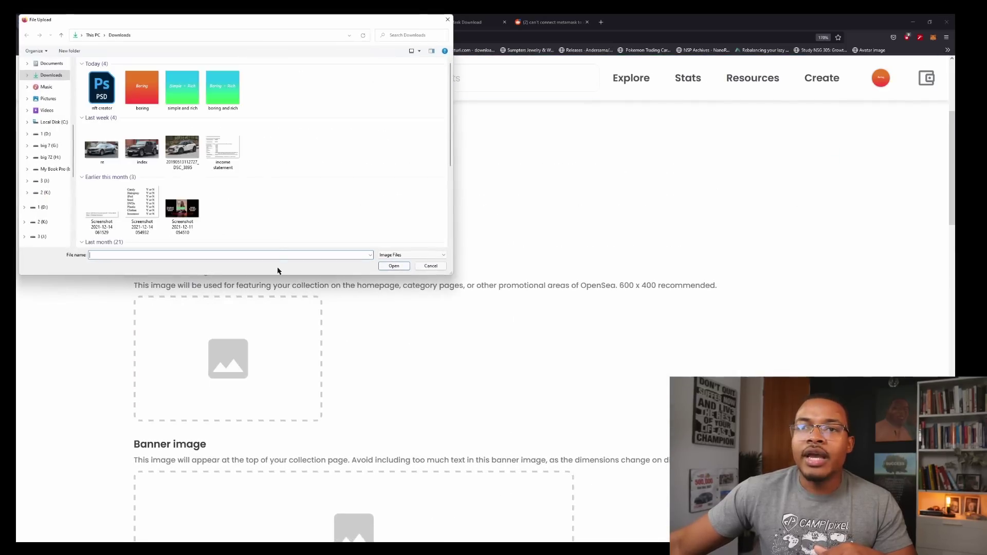
{"action": "left_click", "coordinate": [141, 90]}
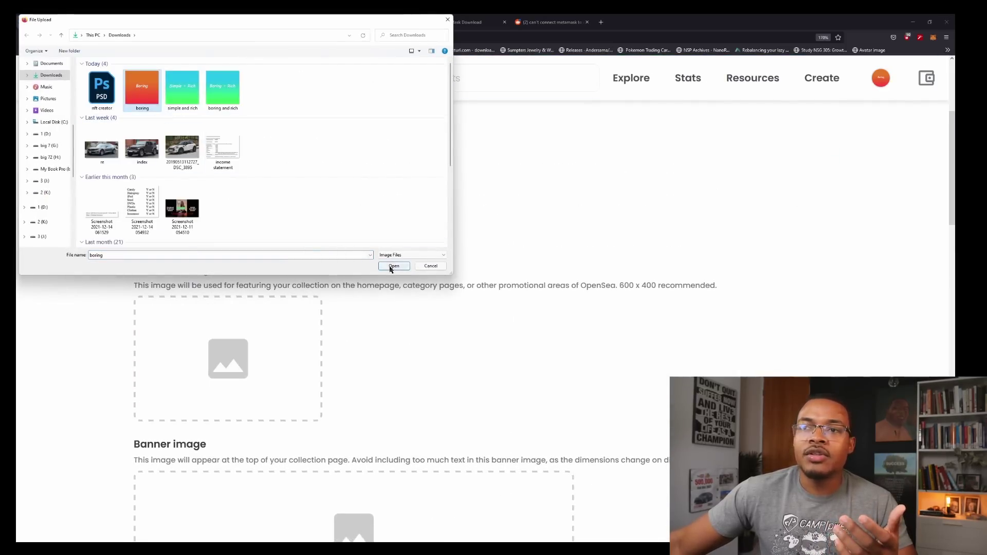
{"action": "left_click", "coordinate": [394, 266]}
- Upload the "boring and rich" image from Downloads as the collection's featured image
{"action": "scroll", "coordinate": [420, 256], "scroll_direction": "down", "scroll_amount": 5}
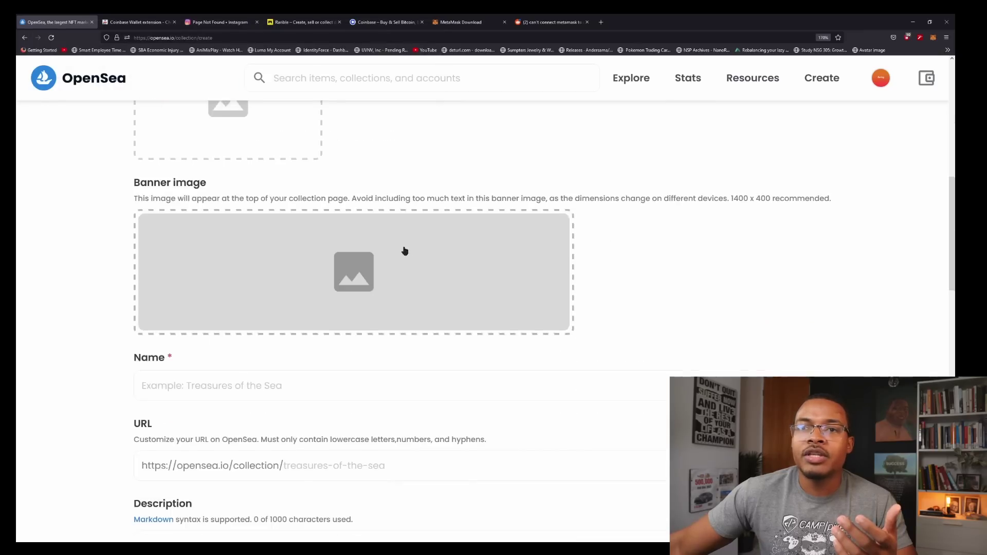
{"action": "scroll", "coordinate": [403, 249], "scroll_direction": "up", "scroll_amount": 3}
{"action": "left_click", "coordinate": [229, 215]}
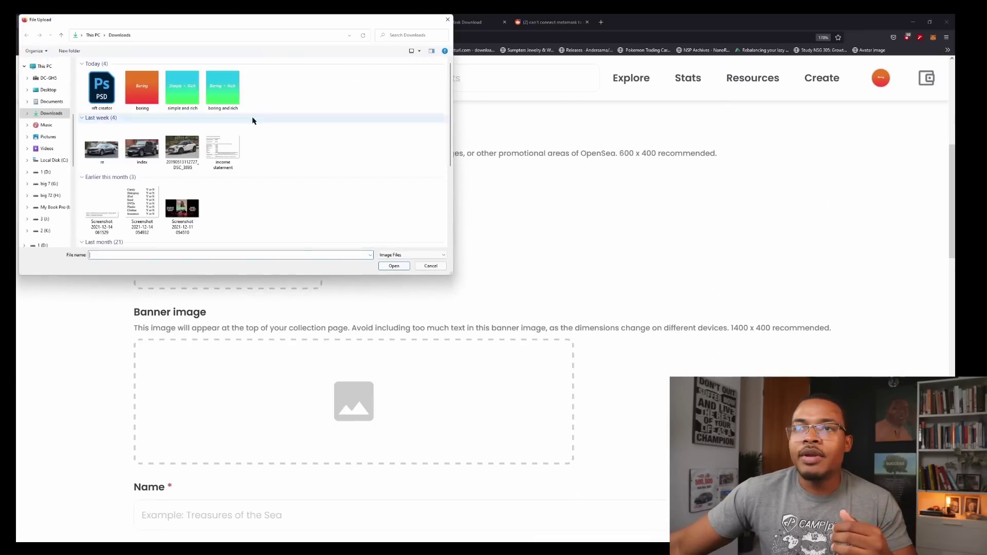
{"action": "left_click", "coordinate": [188, 90]}
{"action": "left_click", "coordinate": [212, 92]}
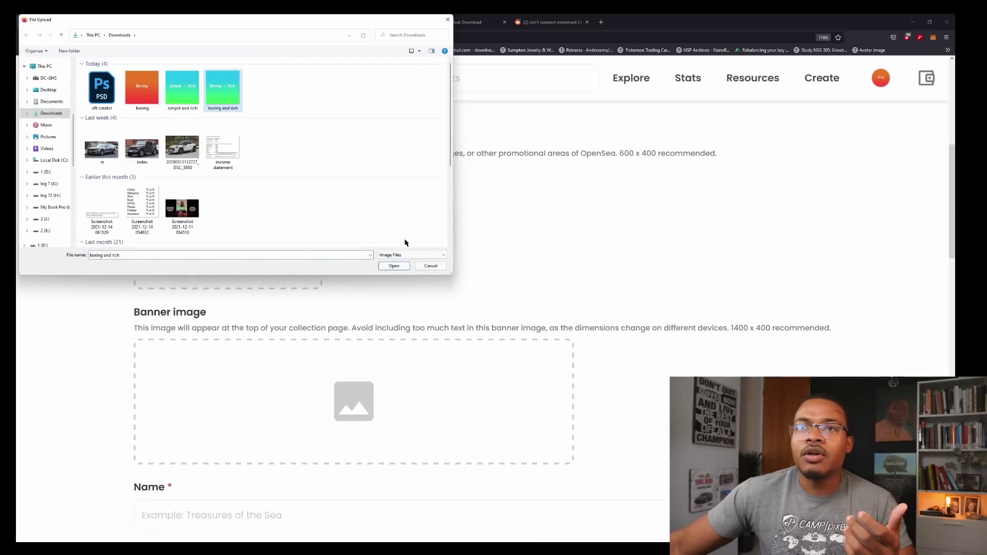
{"action": "left_click", "coordinate": [393, 266]}
- Upload the "boring" image from Downloads as the collection's banner
{"action": "scroll", "coordinate": [370, 237], "scroll_direction": "down", "scroll_amount": 4}
{"action": "left_click", "coordinate": [326, 214]}
{"action": "left_click", "coordinate": [142, 89]}
{"action": "left_click", "coordinate": [395, 267]}
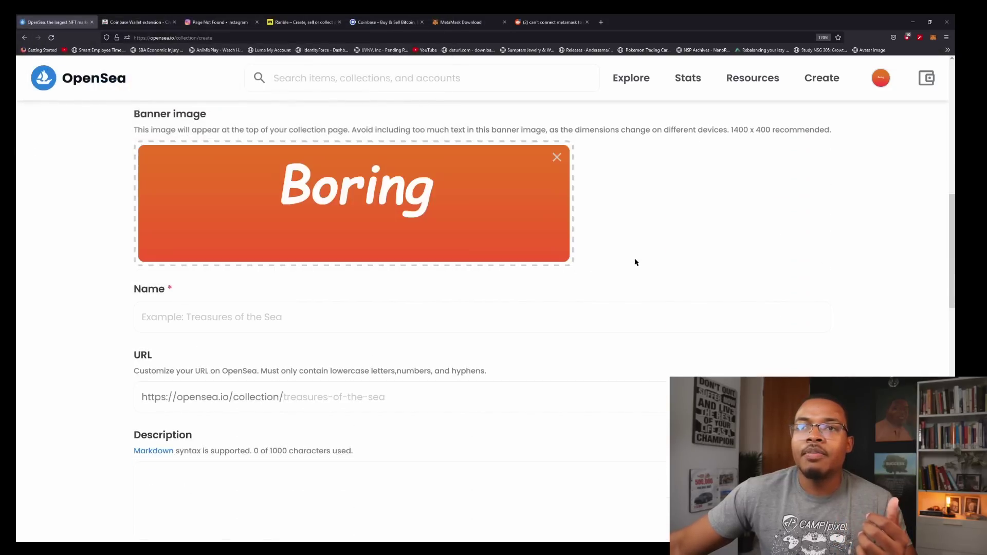
- Name the collection "Boring Collection"
{"action": "scroll", "coordinate": [634, 260], "scroll_direction": "up", "scroll_amount": 5}
{"action": "scroll", "coordinate": [635, 260], "scroll_direction": "down", "scroll_amount": 8}
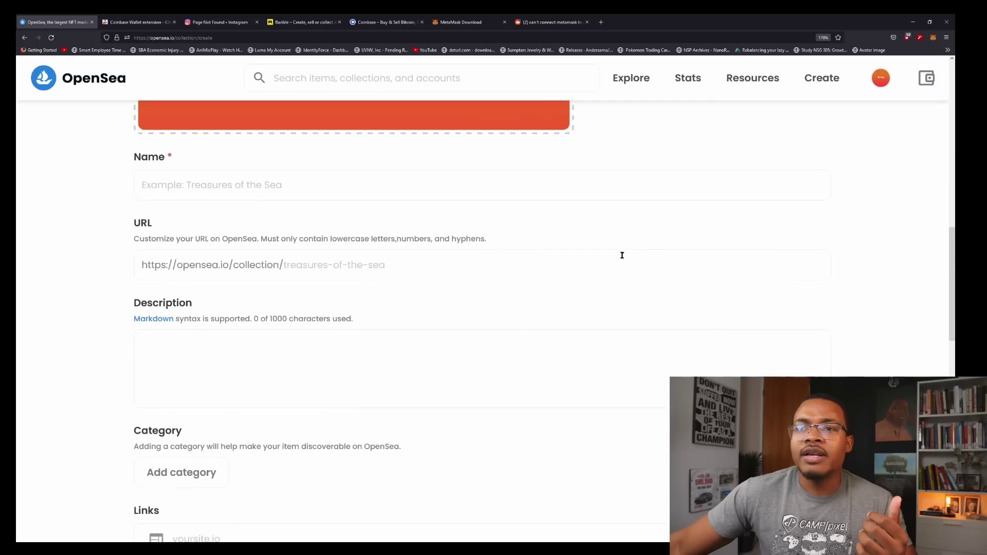
{"action": "left_click", "coordinate": [201, 190]}
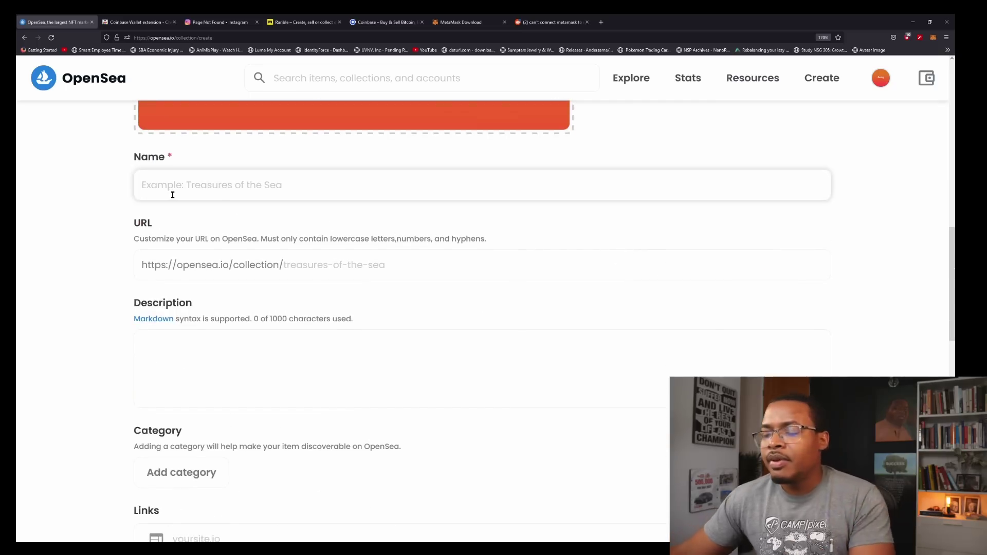
{"action": "type", "text": "Boring "}
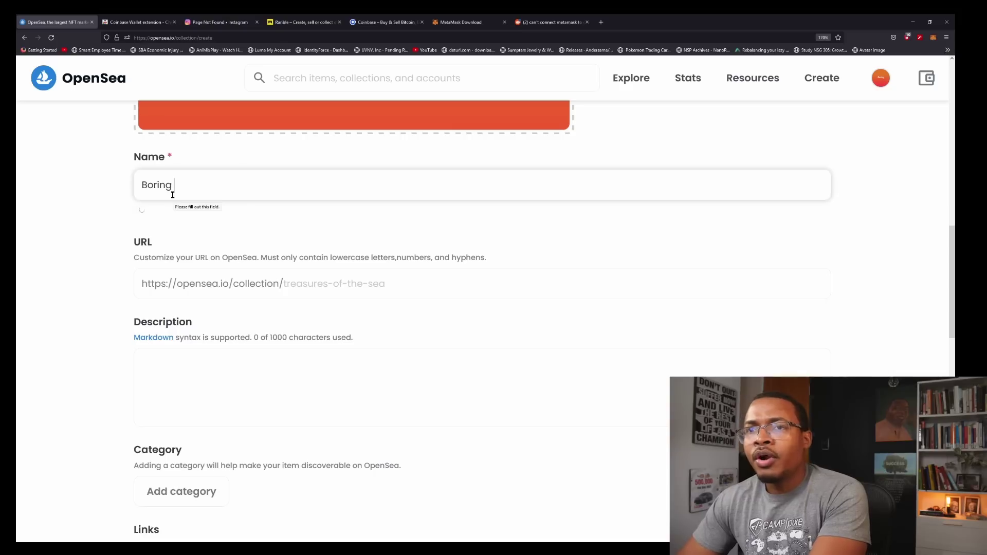
{"action": "type", "text": "Collection"}
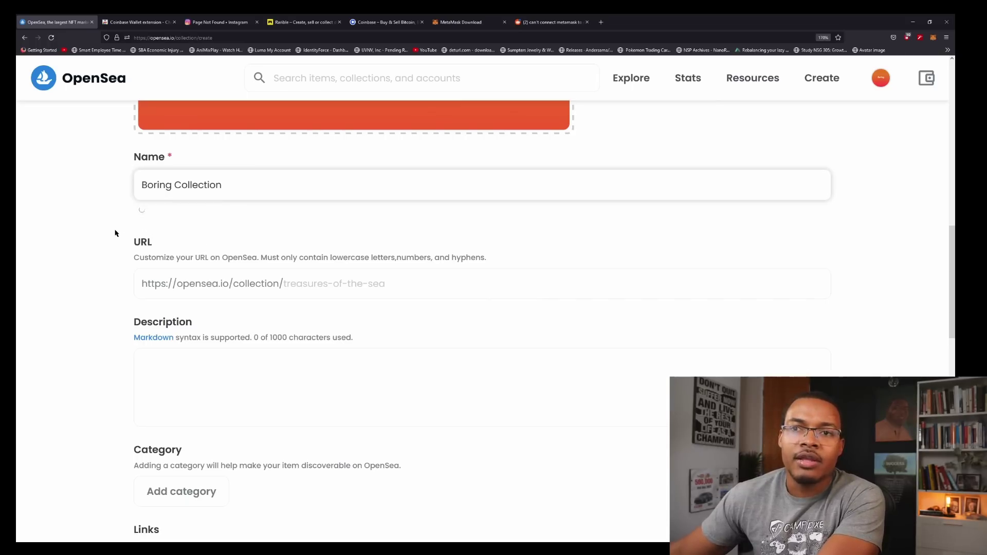
- Set the collection's custom URL ending to "boringcollection"
{"action": "scroll", "coordinate": [115, 233], "scroll_direction": "down", "scroll_amount": 3}
{"action": "left_click", "coordinate": [315, 149]}
{"action": "type", "text": "boring"}
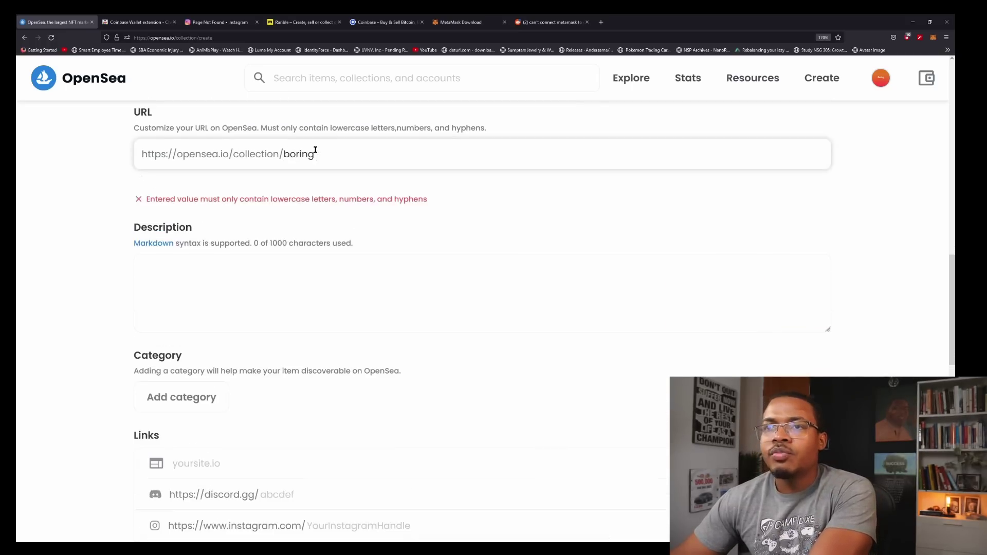
{"action": "type", "text": "collection"}
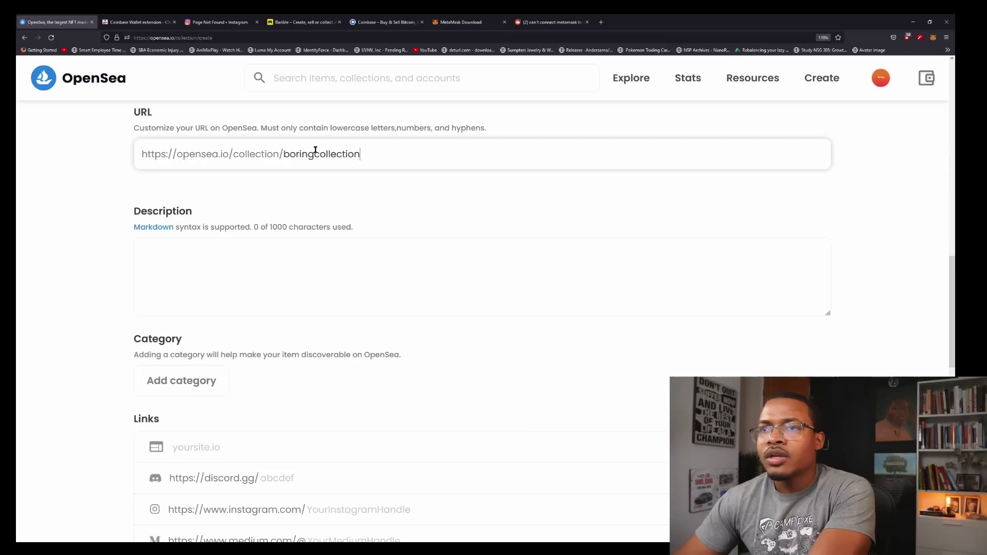
- Enter "Boring is Money" as the collection's description
{"action": "left_click", "coordinate": [285, 263]}
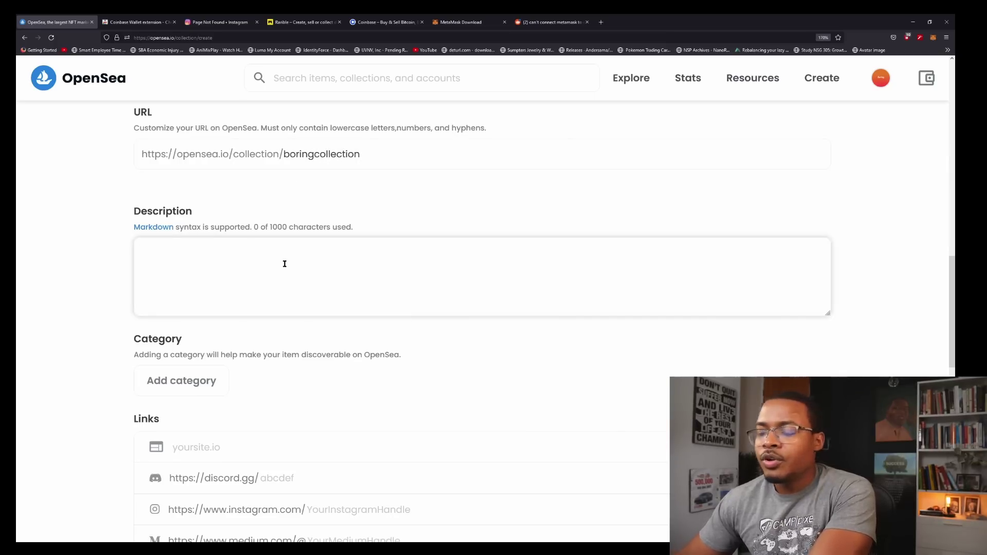
{"action": "type", "text": "Borig"}
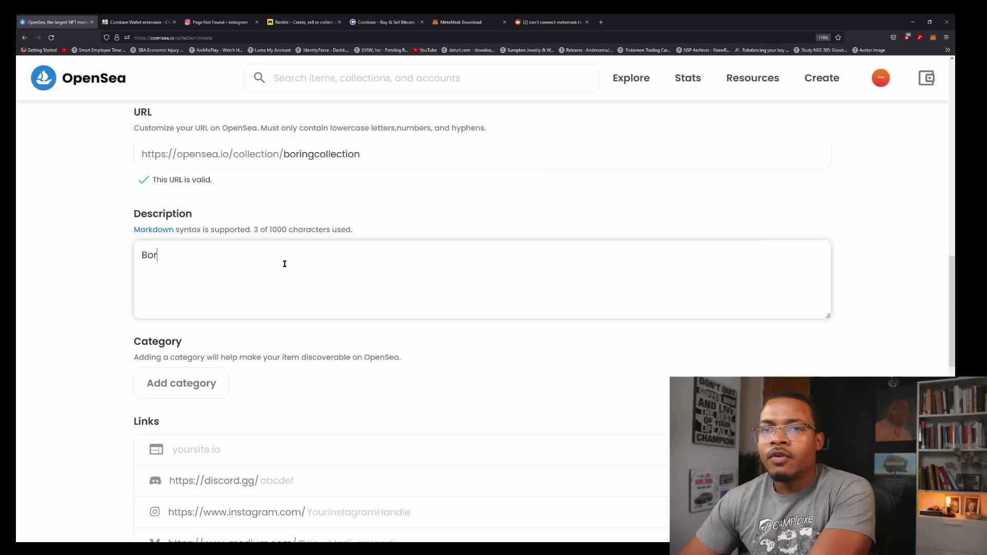
{"action": "key", "text": "BackSpace"}
{"action": "key", "text": "BackSpace"}
{"action": "key", "text": "BackSpace"}
{"action": "type", "text": "ing is Money"}
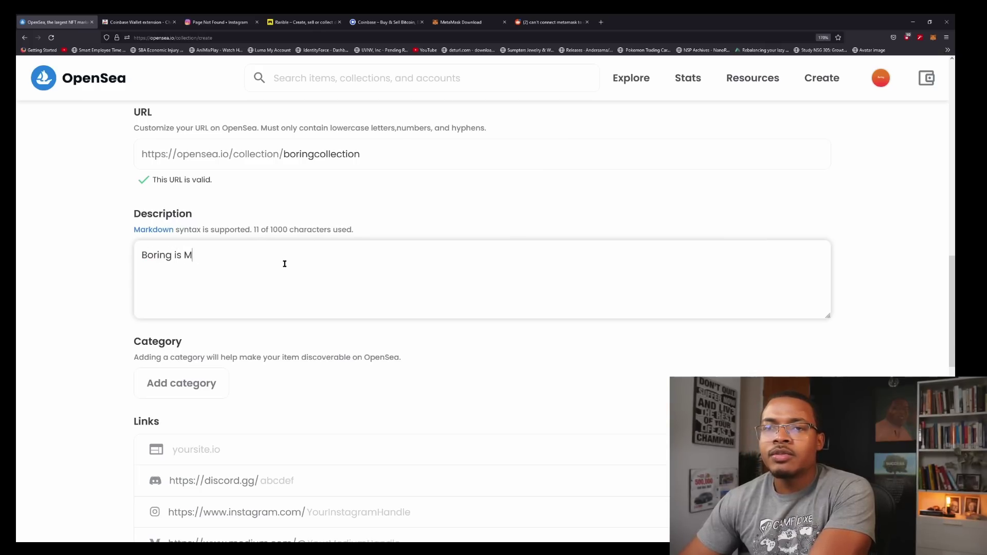
- Assign the Art category to the collection
{"action": "scroll", "coordinate": [285, 264], "scroll_direction": "down", "scroll_amount": 5}
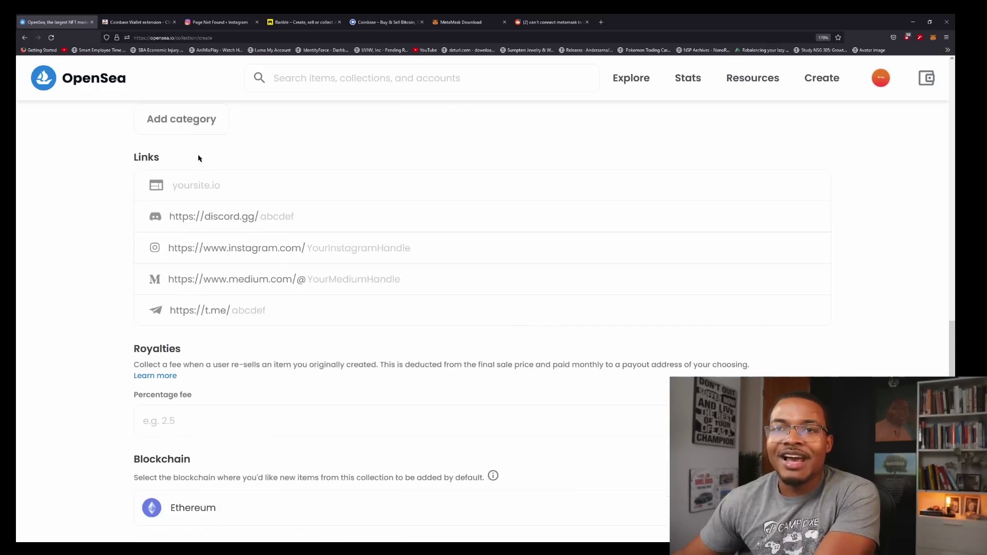
{"action": "scroll", "coordinate": [198, 164], "scroll_direction": "up", "scroll_amount": 1}
{"action": "left_click", "coordinate": [197, 192]}
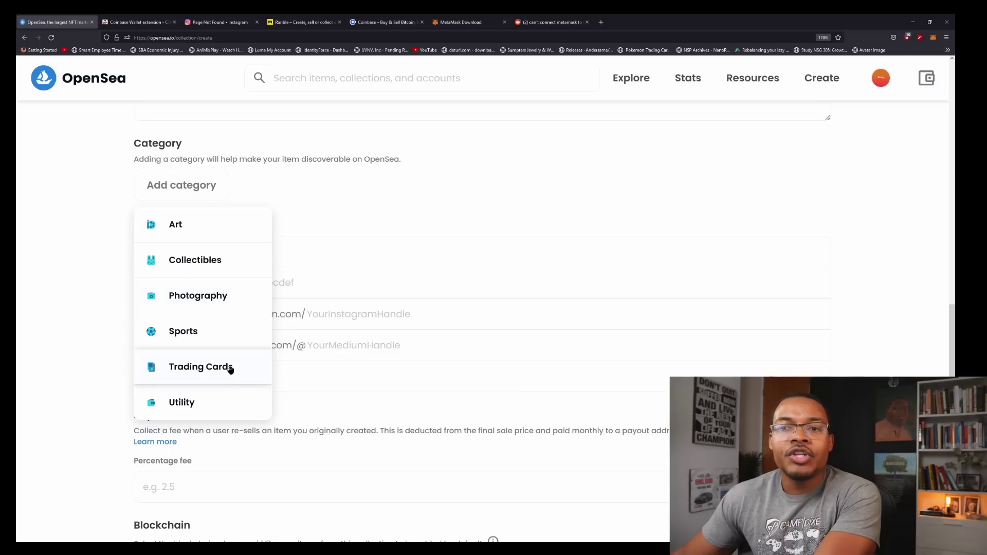
{"action": "left_click", "coordinate": [192, 226]}
- Add the creator's Instagram handle to the collection's links
{"action": "scroll", "coordinate": [298, 238], "scroll_direction": "down", "scroll_amount": 2}
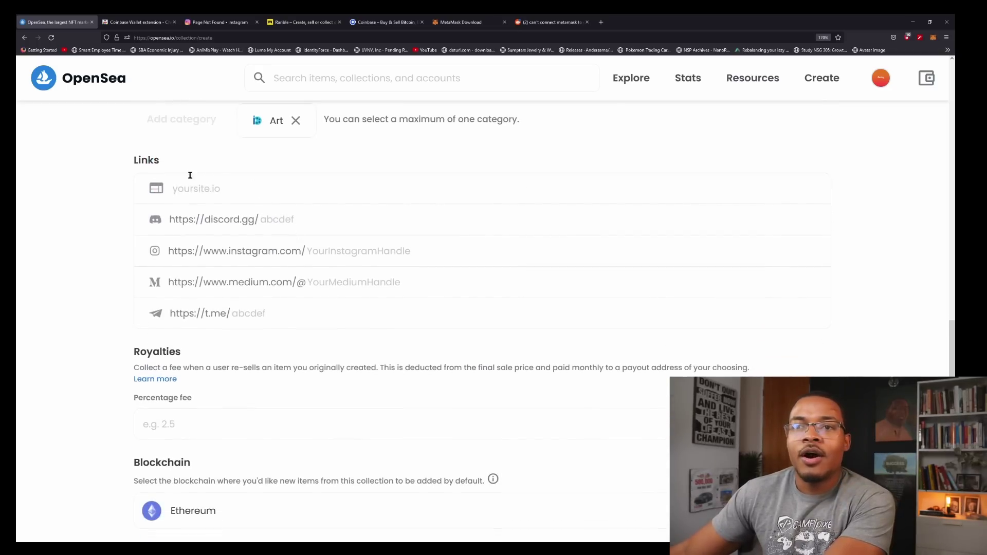
{"action": "left_click", "coordinate": [365, 258]}
{"action": "type", "text": "to"}
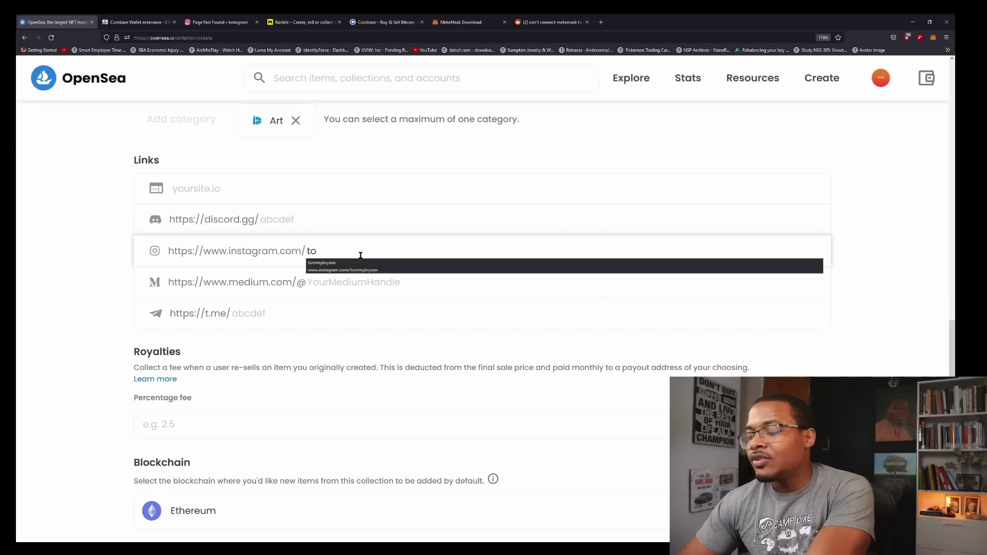
{"action": "type", "text": "mmybryson"}
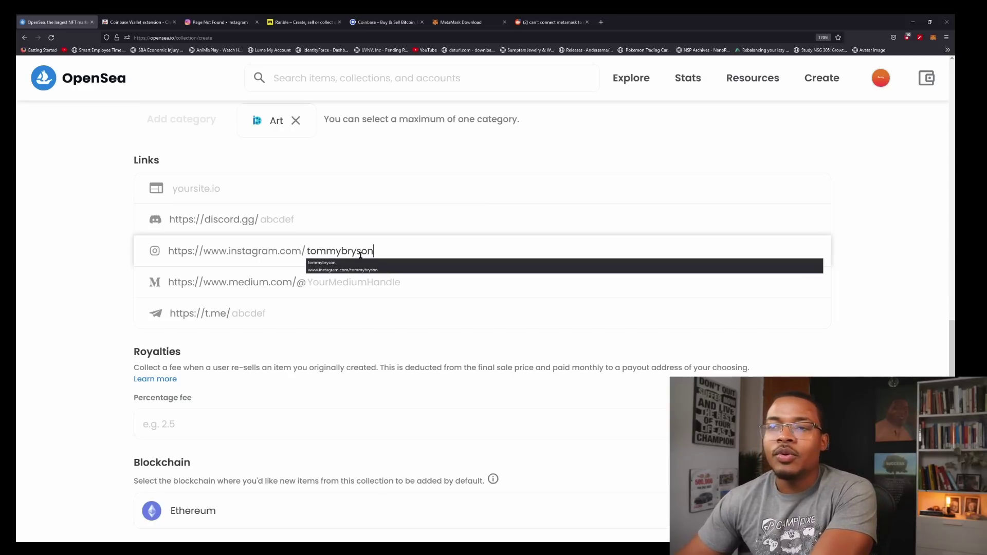
- Set the collection's royalty percentage fee to 5
{"action": "scroll", "coordinate": [360, 256], "scroll_direction": "down", "scroll_amount": 3}
{"action": "left_click", "coordinate": [246, 227]}
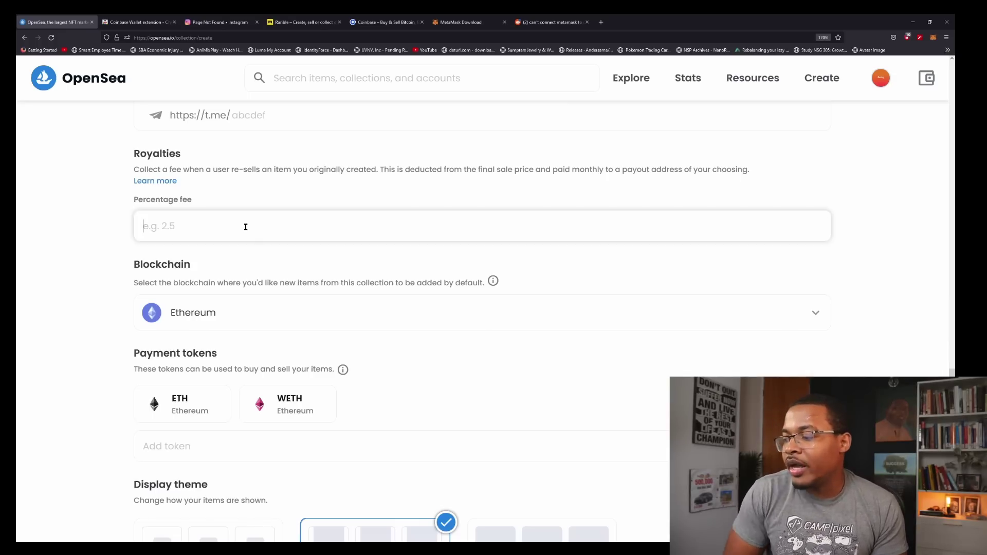
{"action": "type", "text": "5"}
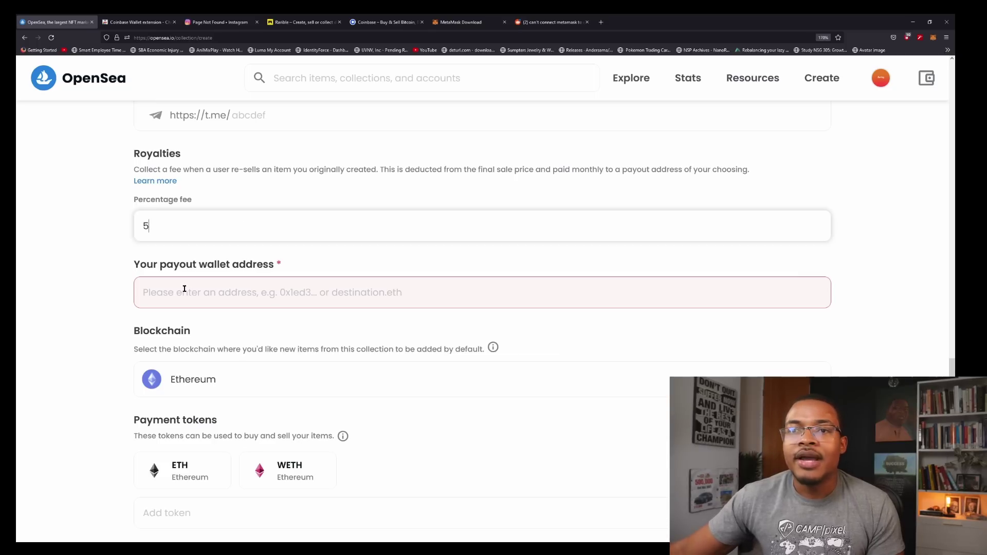
- Copy the wallet address from the MetaMask extension and paste it as the royalty payout wallet address
{"action": "left_click", "coordinate": [224, 305]}
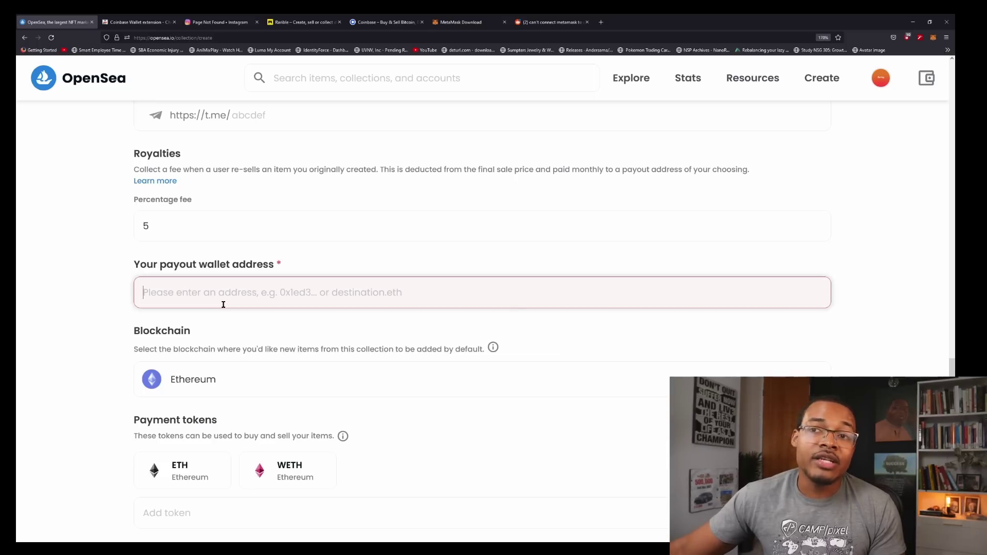
{"action": "scroll", "coordinate": [234, 297], "scroll_direction": "down", "scroll_amount": 1}
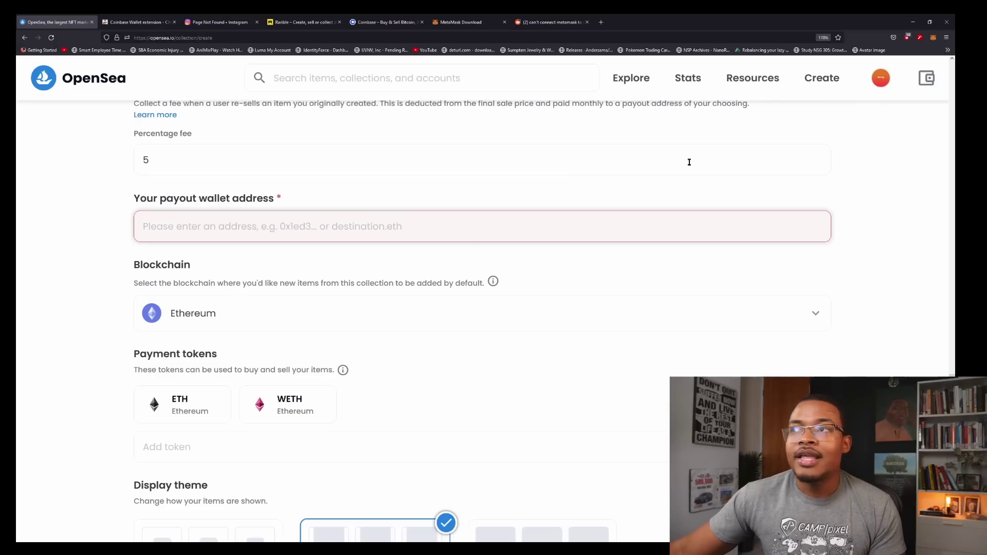
{"action": "left_click", "coordinate": [933, 38]}
{"action": "left_click", "coordinate": [887, 88]}
{"action": "right_click", "coordinate": [321, 237]}
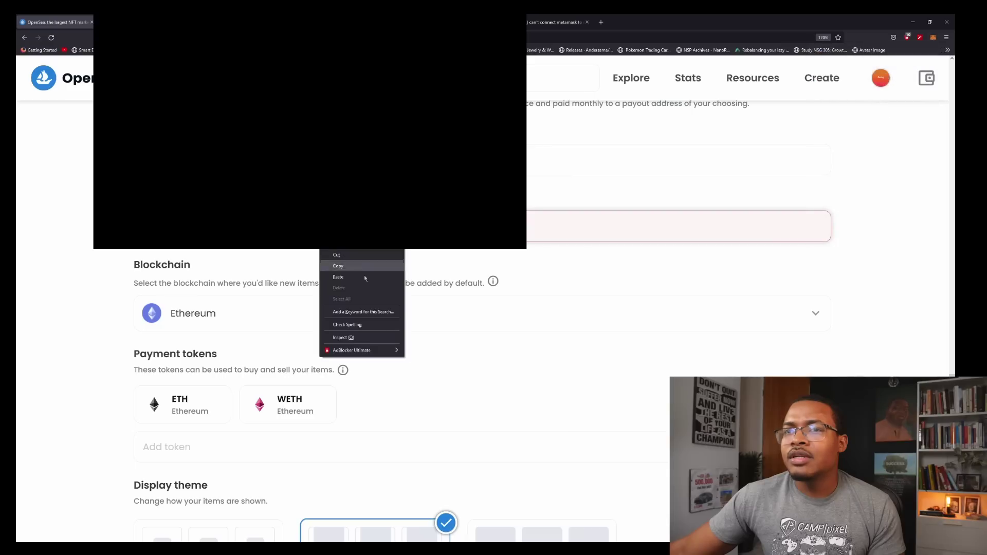
{"action": "left_click", "coordinate": [364, 280]}
- Set the collection's default blockchain to Polygon
{"action": "scroll", "coordinate": [287, 266], "scroll_direction": "down", "scroll_amount": 2}
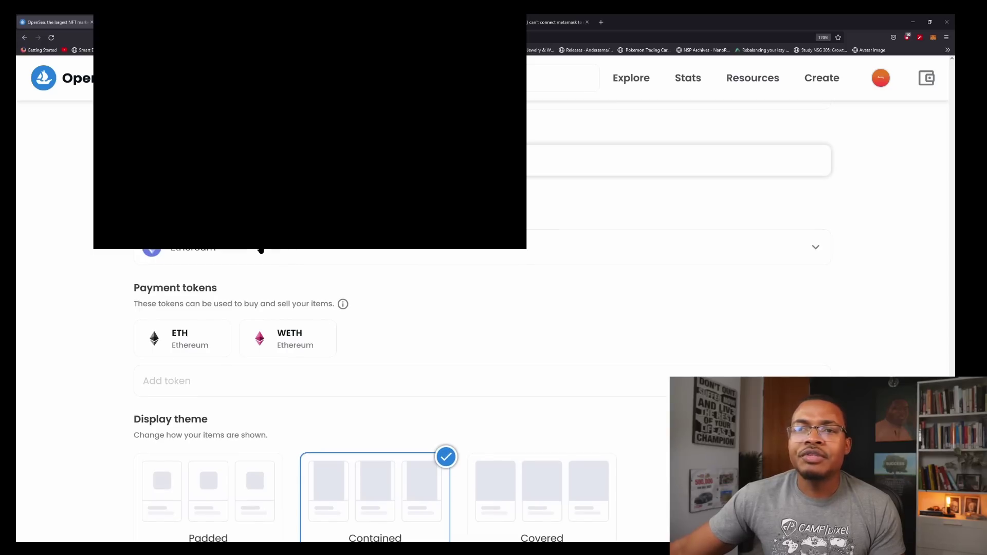
{"action": "left_click", "coordinate": [261, 251]}
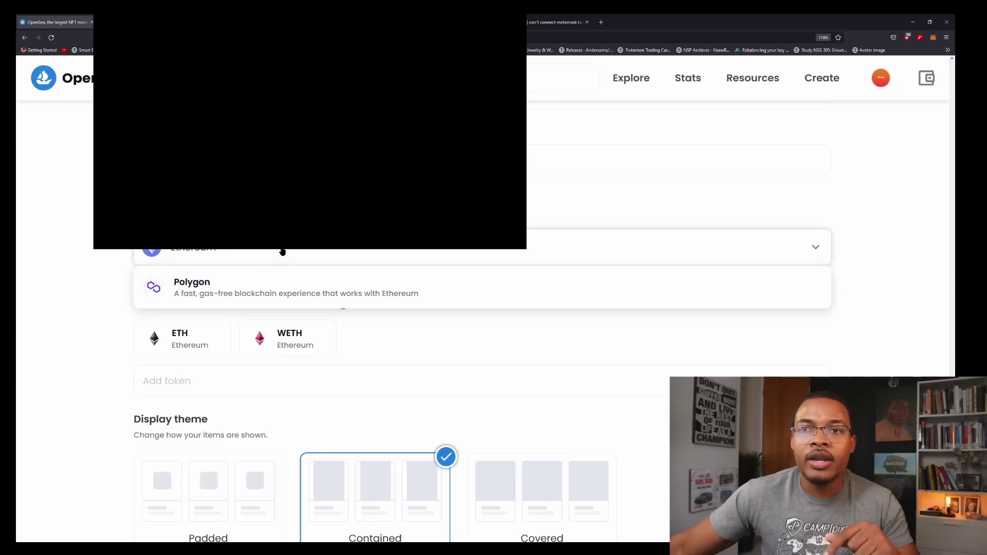
{"action": "left_click", "coordinate": [425, 342]}
{"action": "left_click", "coordinate": [342, 254]}
{"action": "left_click", "coordinate": [229, 300]}
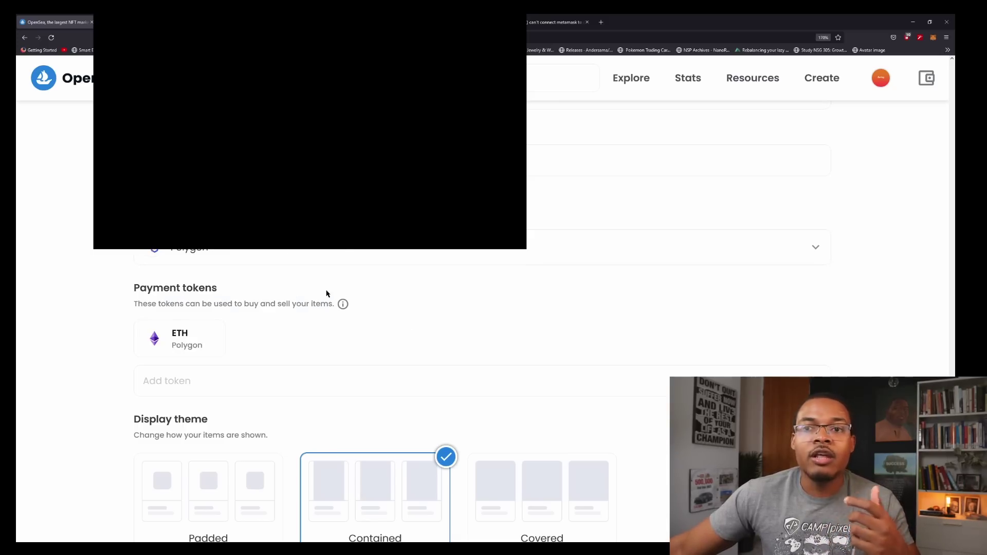
- Check the additional payment tokens offered for Polygon without adding one, and create the collection
{"action": "scroll", "coordinate": [378, 291], "scroll_direction": "down", "scroll_amount": 3}
{"action": "left_click", "coordinate": [302, 250]}
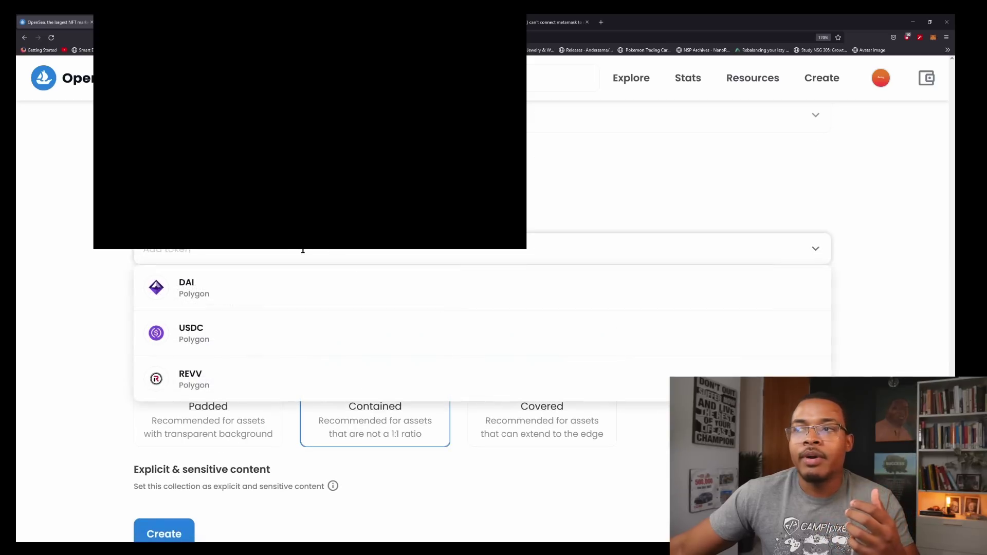
{"action": "key", "text": "Escape"}
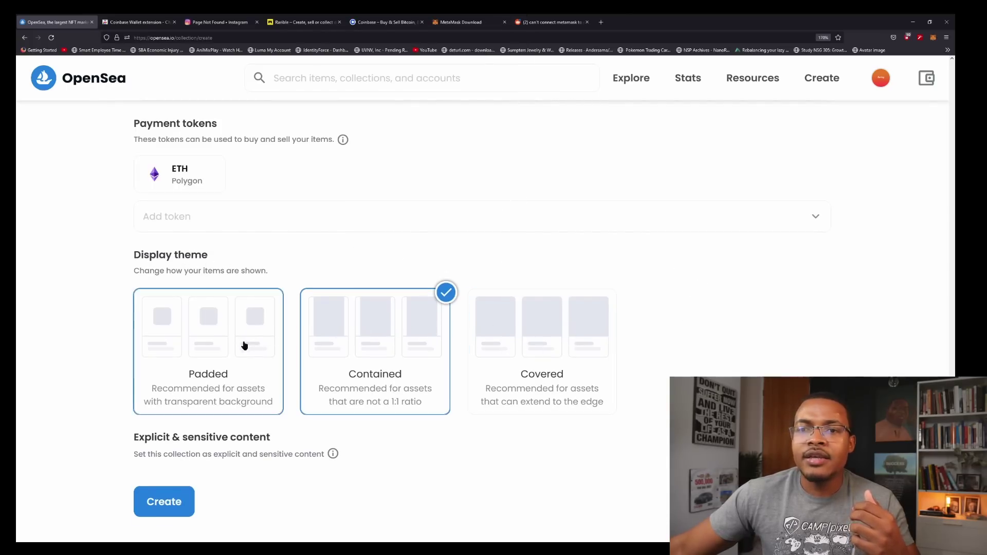
{"action": "left_click", "coordinate": [149, 503]}
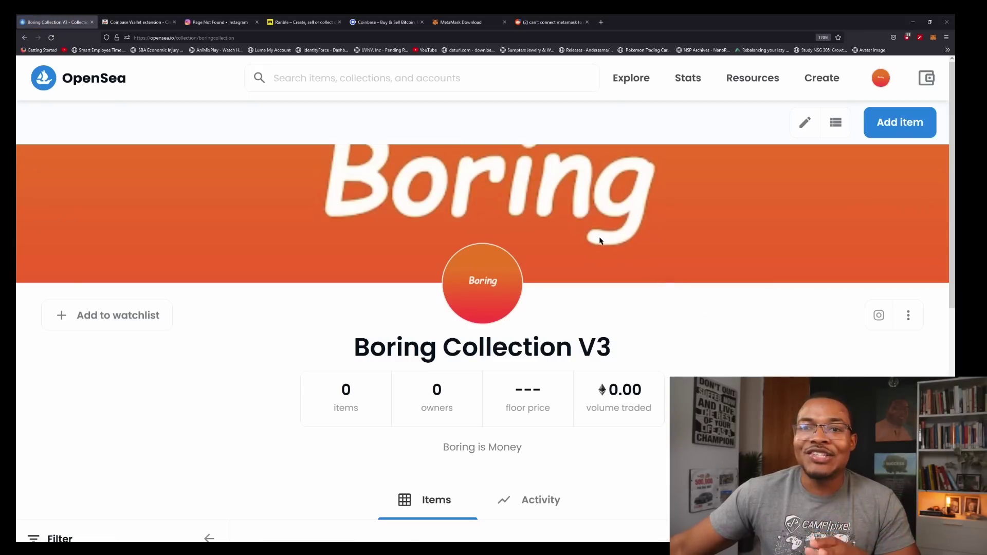
- Start a new item in the Boring Collection V3 collection and upload the blue-green "Boring = Rich" image as its media
{"action": "scroll", "coordinate": [600, 241], "scroll_direction": "down", "scroll_amount": 4}
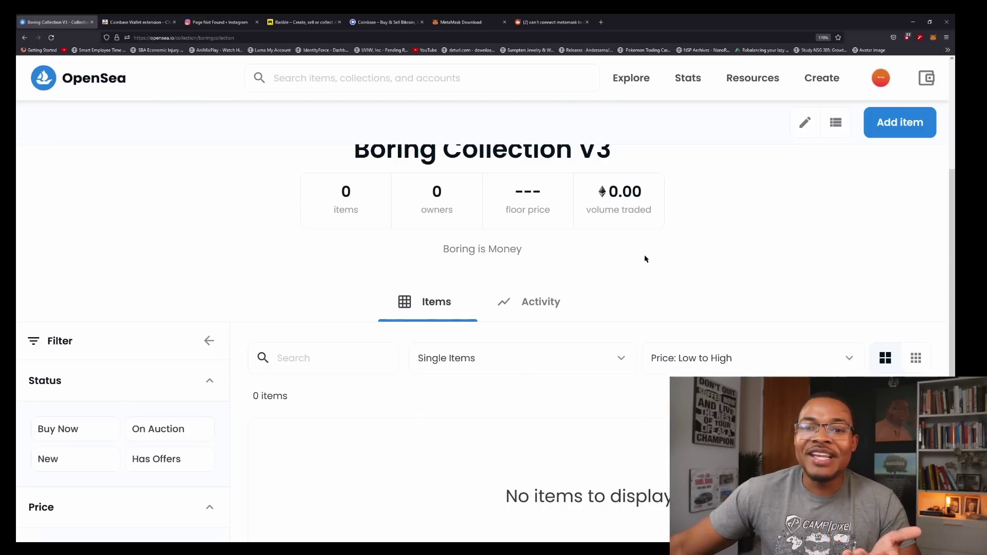
{"action": "scroll", "coordinate": [647, 260], "scroll_direction": "down", "scroll_amount": 4}
{"action": "scroll", "coordinate": [648, 262], "scroll_direction": "up", "scroll_amount": 6}
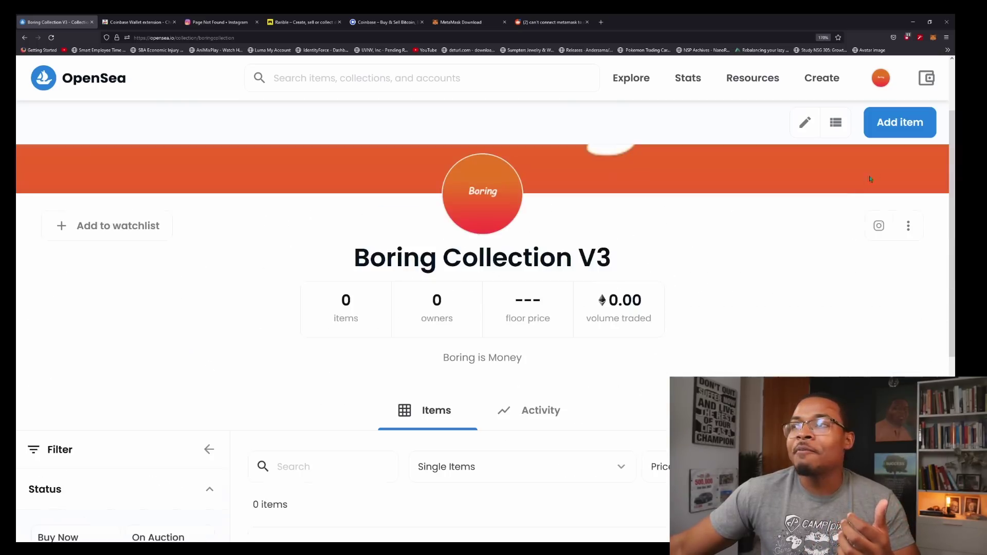
{"action": "left_click", "coordinate": [908, 132]}
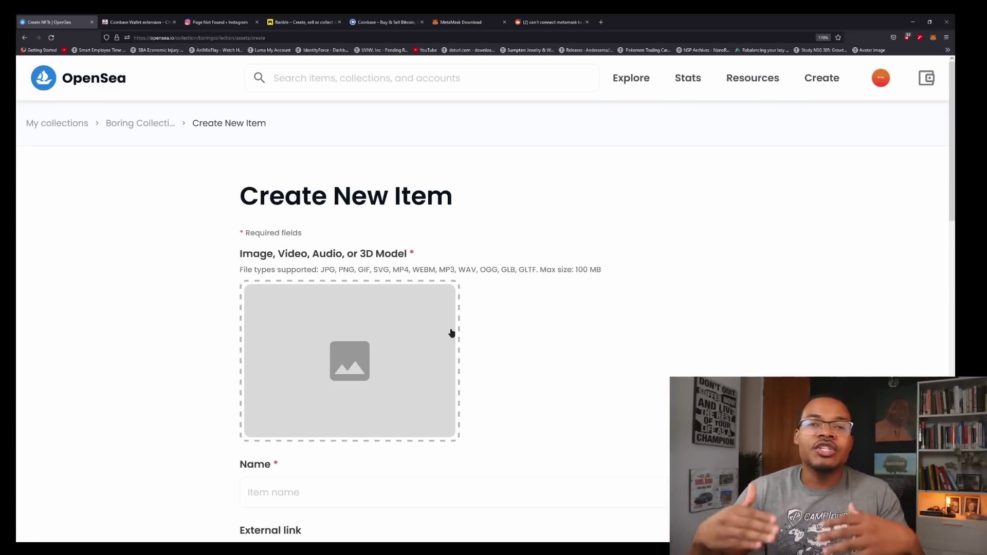
{"action": "left_click", "coordinate": [390, 376]}
{"action": "left_click", "coordinate": [213, 89]}
{"action": "left_click", "coordinate": [399, 267]}
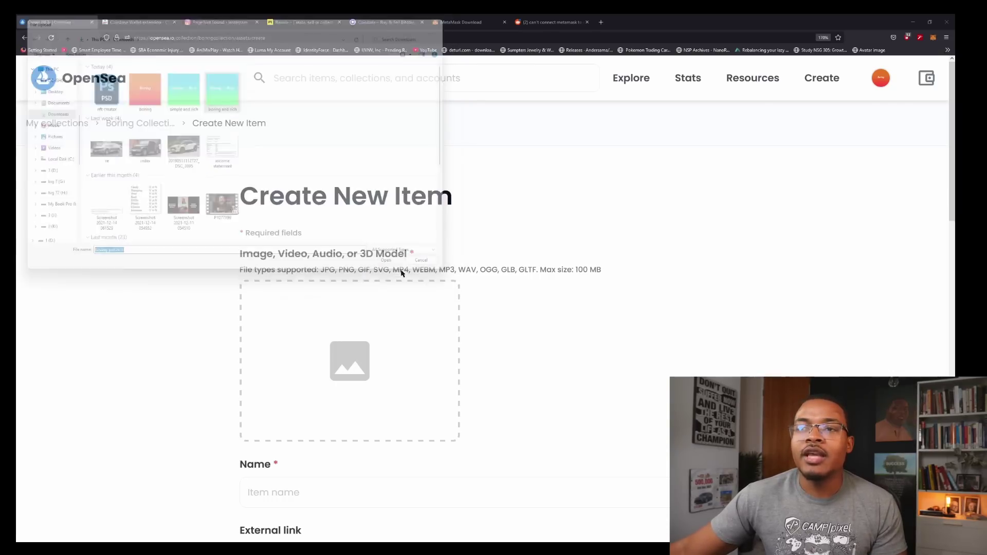
- Name the new item "Boring = Rich"
{"action": "scroll", "coordinate": [530, 327], "scroll_direction": "down", "scroll_amount": 4}
{"action": "left_click", "coordinate": [355, 289]}
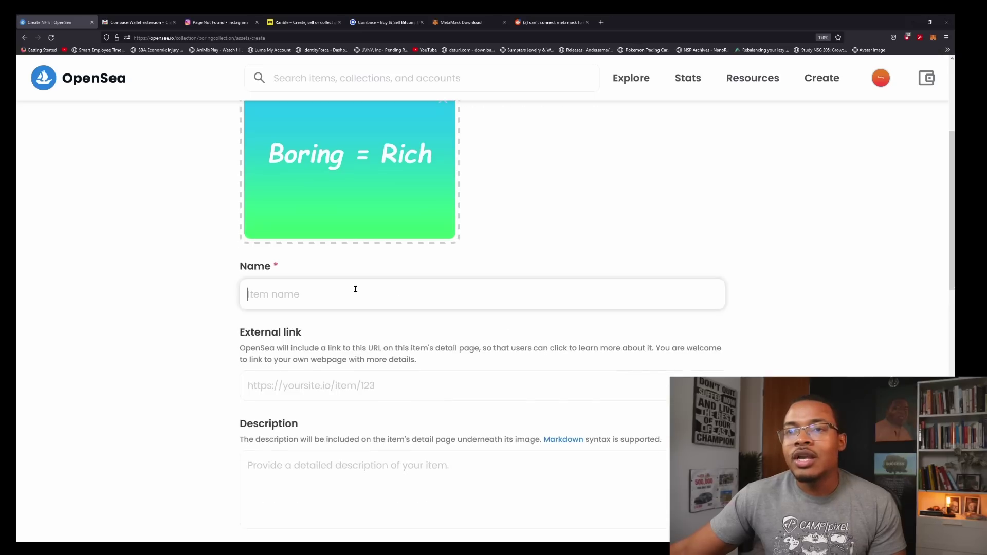
{"action": "type", "text": "Boring "}
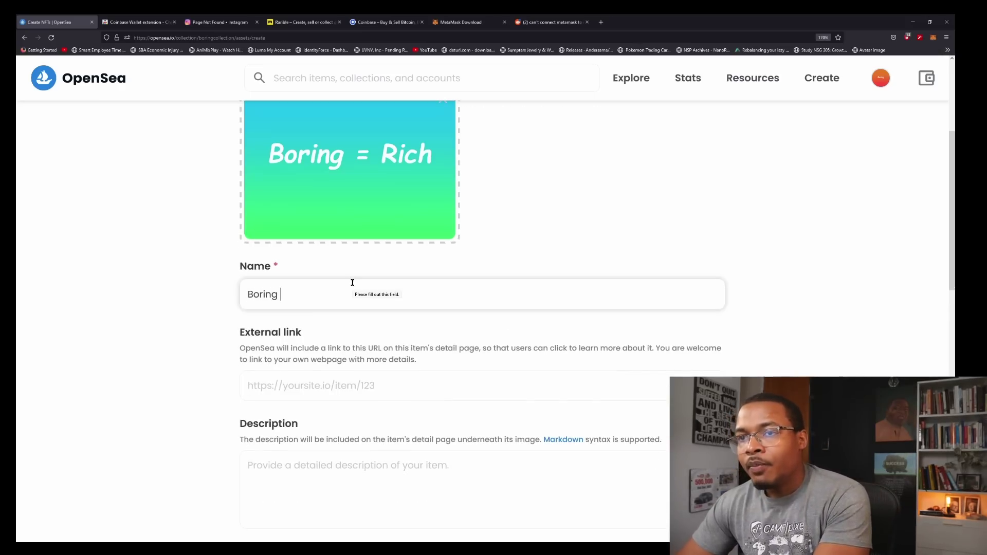
{"action": "type", "text": "= Rich"}
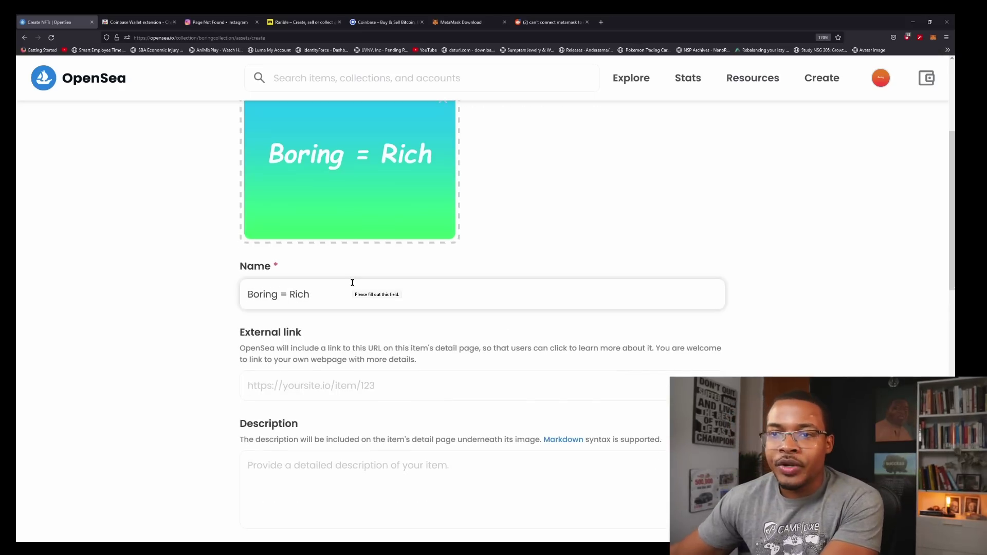
- Enter "Boring Collection" as the item's description, correcting the misspelled second word
{"action": "left_click", "coordinate": [344, 385]}
{"action": "scroll", "coordinate": [566, 360], "scroll_direction": "down", "scroll_amount": 3}
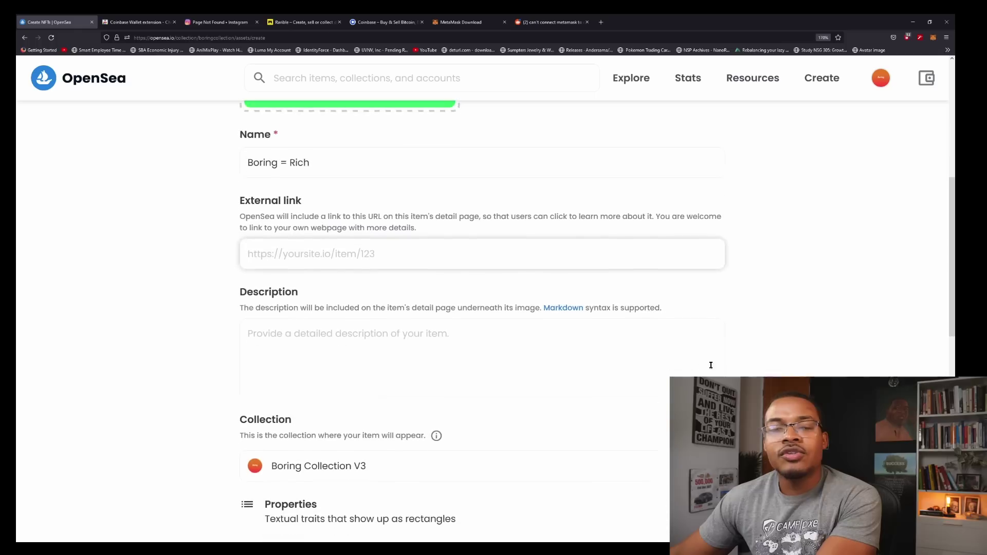
{"action": "left_click", "coordinate": [496, 354]}
{"action": "type", "text": "B"}
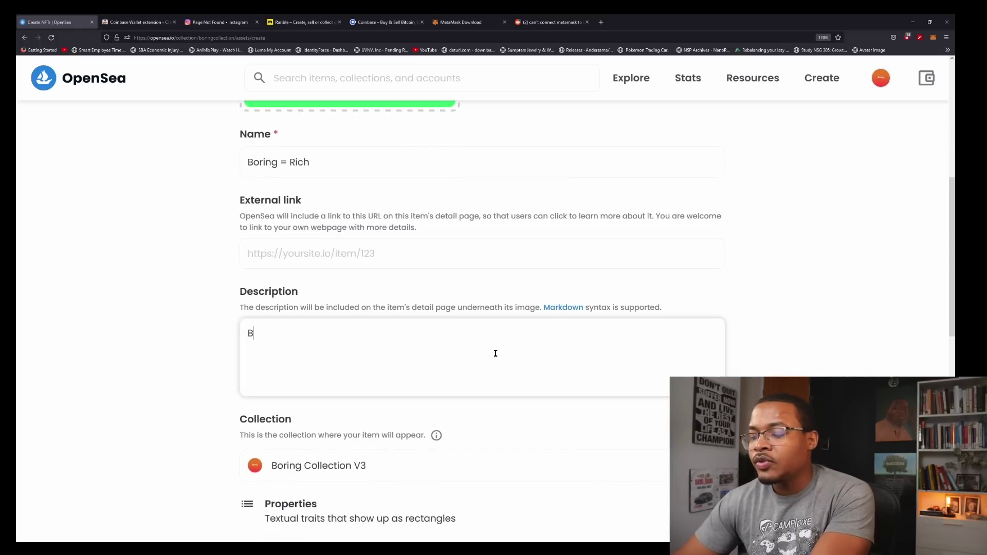
{"action": "type", "text": "oring COllection"}
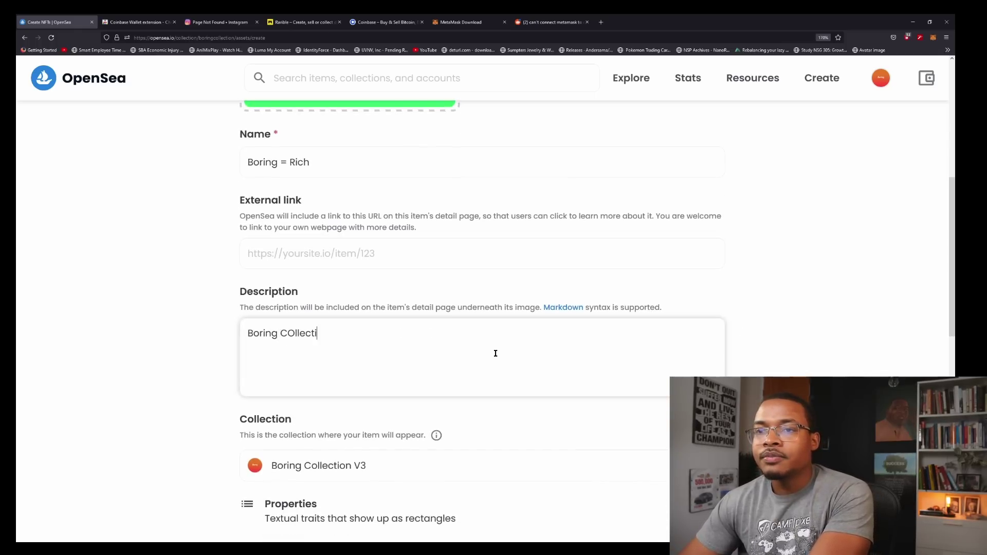
{"action": "right_click", "coordinate": [313, 331]}
{"action": "left_click", "coordinate": [362, 339]}
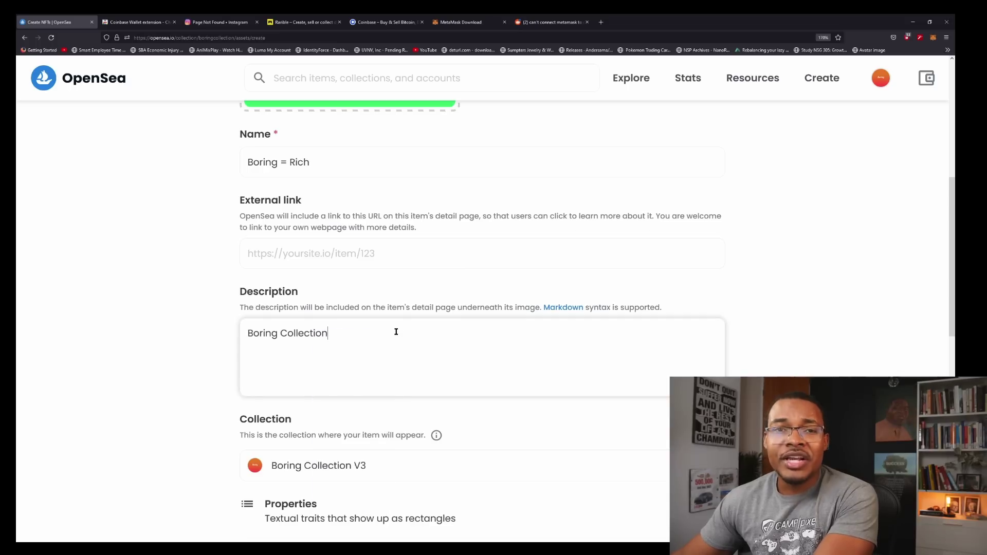
- Choose Boring Collection V3 as the collection in which the item appears
{"action": "scroll", "coordinate": [396, 332], "scroll_direction": "down", "scroll_amount": 3}
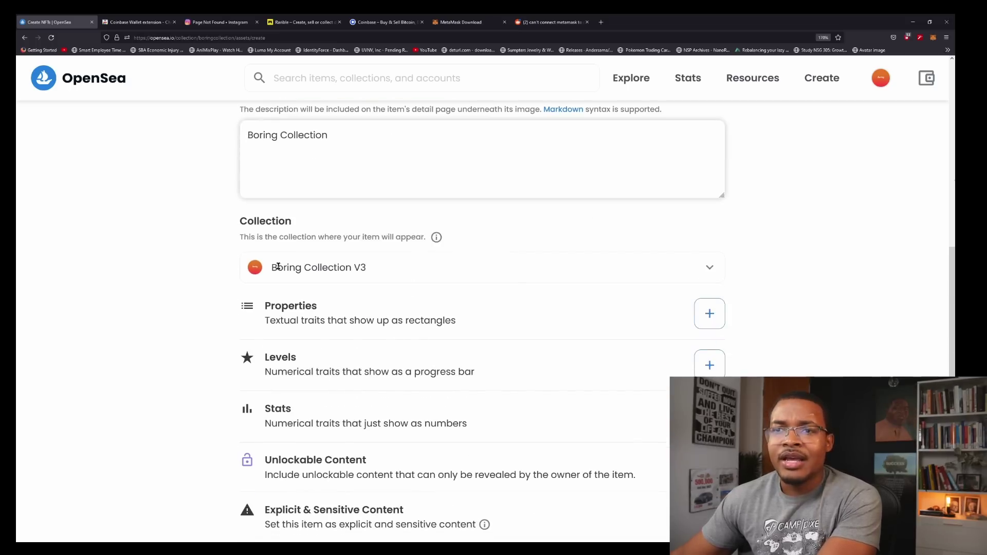
{"action": "left_click", "coordinate": [708, 269]}
{"action": "left_click", "coordinate": [327, 304]}
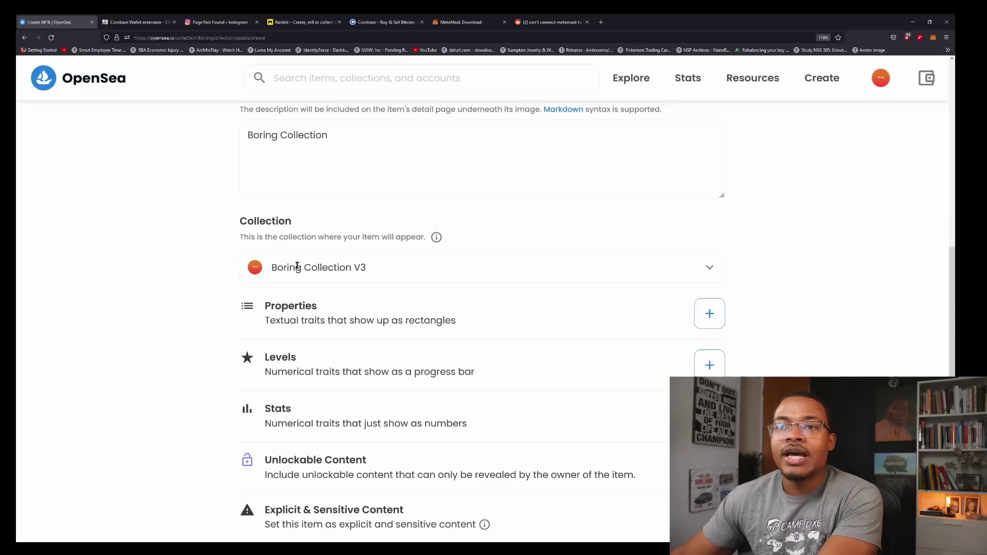
- Examine the item's Properties and Levels entry forms and the other trait options without adding any
{"action": "scroll", "coordinate": [822, 273], "scroll_direction": "down", "scroll_amount": 2}
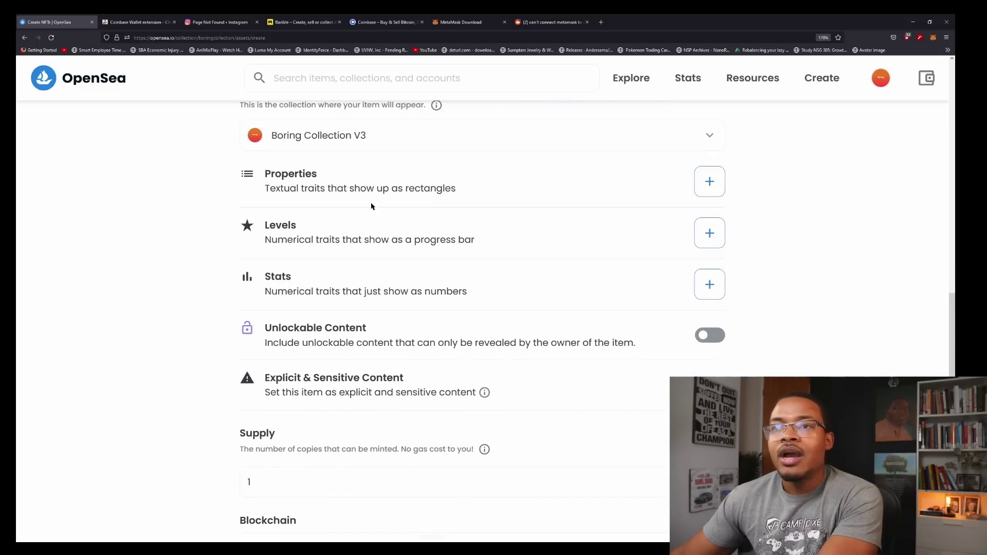
{"action": "left_click", "coordinate": [715, 183]}
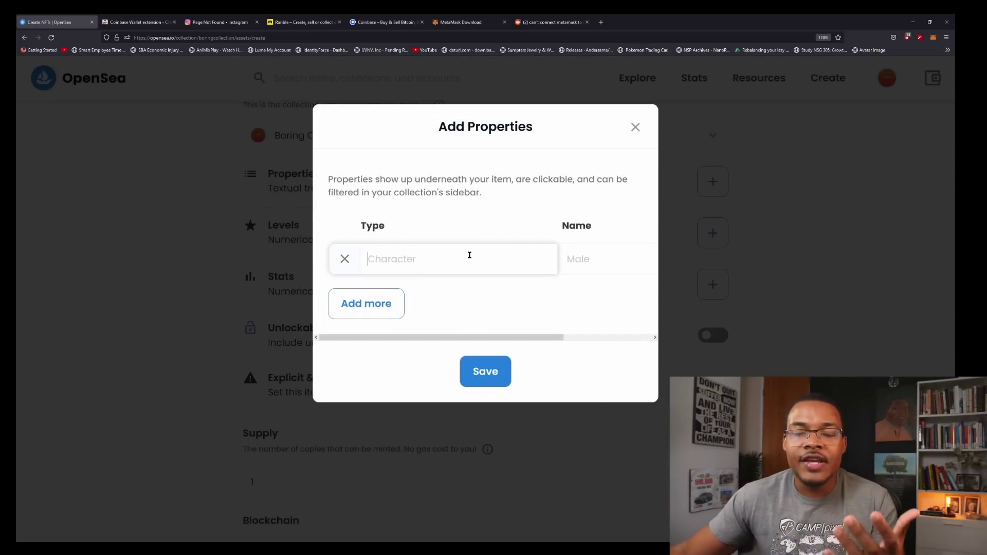
{"action": "left_click", "coordinate": [636, 130]}
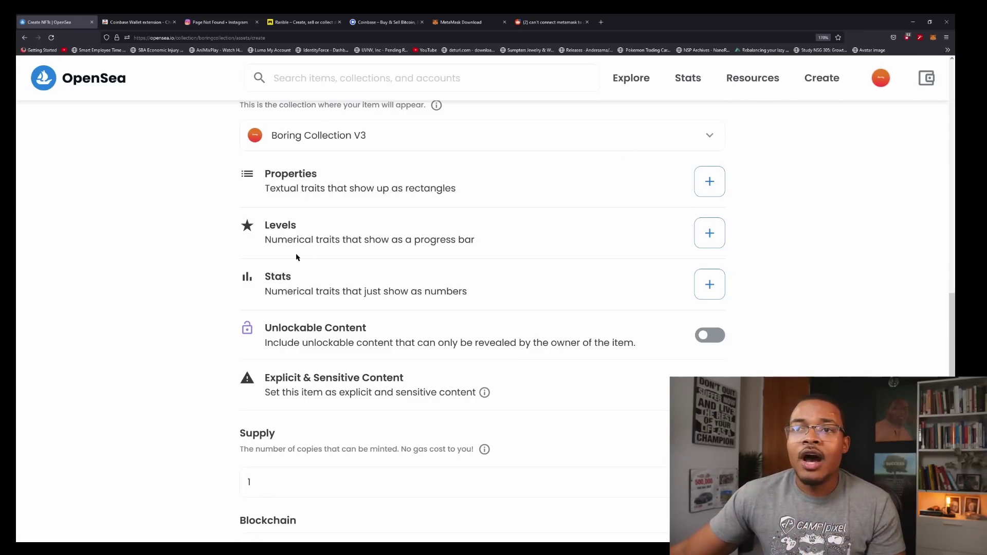
{"action": "left_click", "coordinate": [701, 237]}
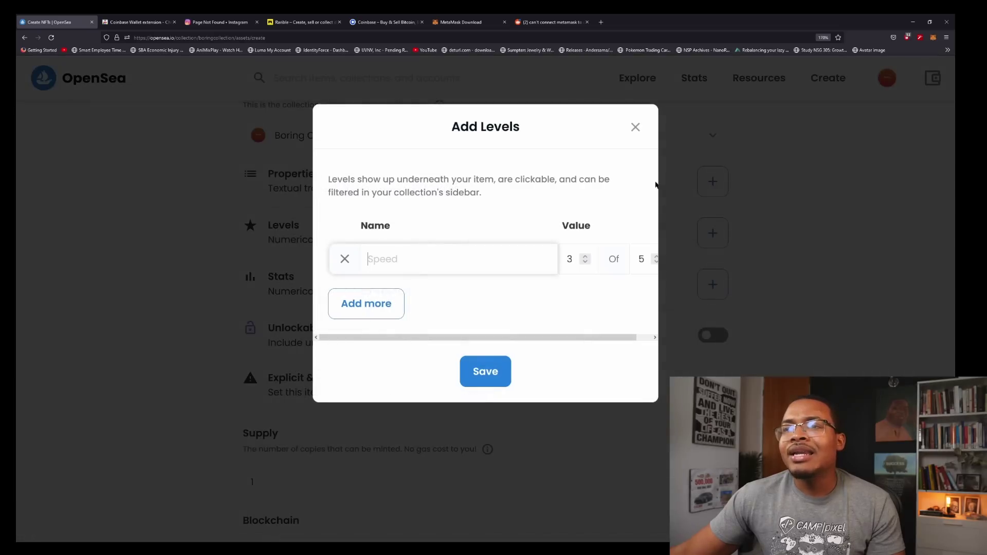
{"action": "left_click", "coordinate": [636, 128]}
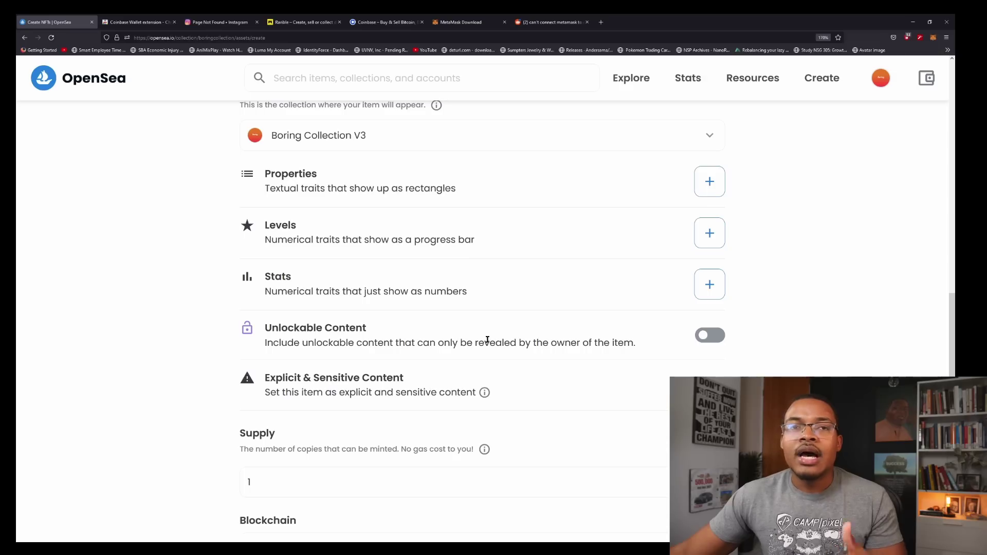
{"action": "scroll", "coordinate": [487, 340], "scroll_direction": "up", "scroll_amount": 8}
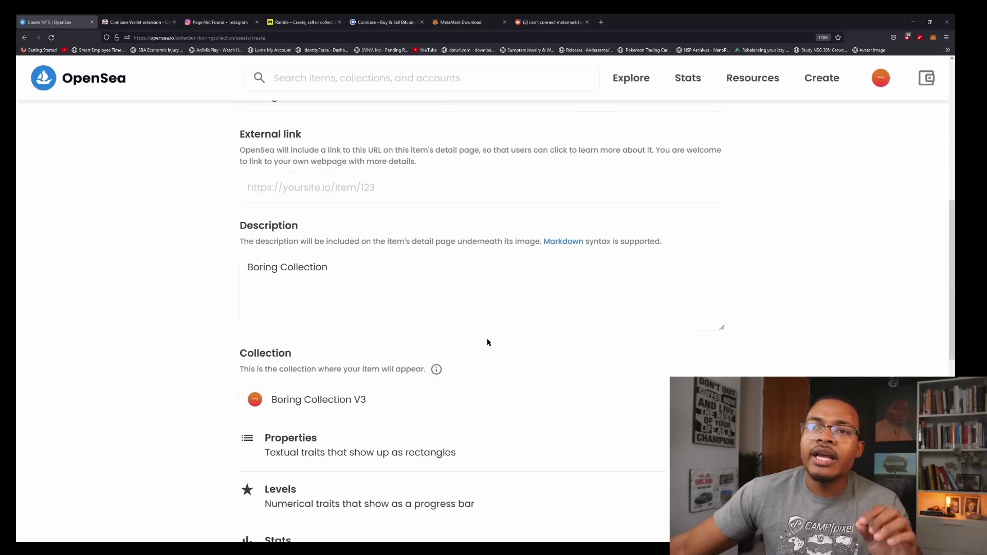
{"action": "scroll", "coordinate": [391, 324], "scroll_direction": "down", "scroll_amount": 10}
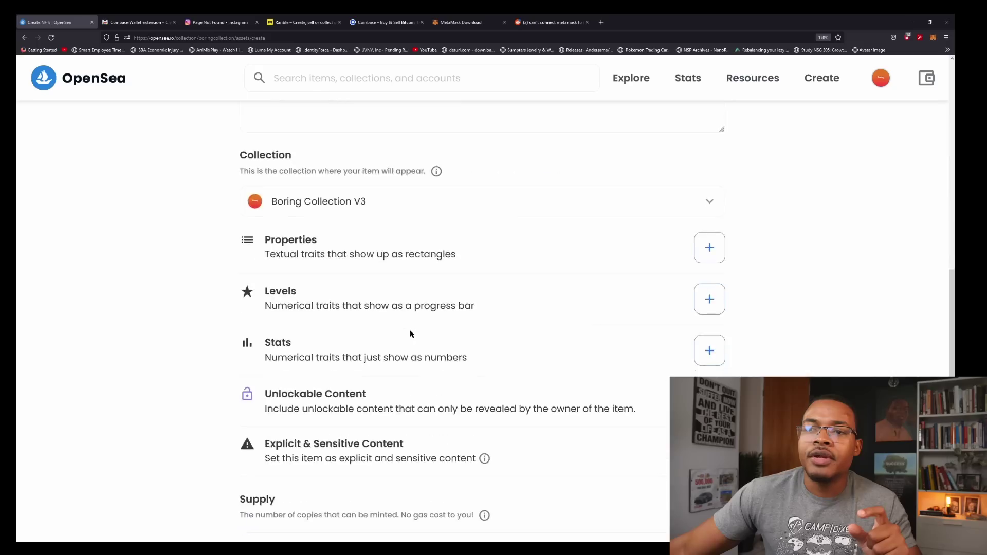
{"action": "scroll", "coordinate": [403, 314], "scroll_direction": "up", "scroll_amount": 3}
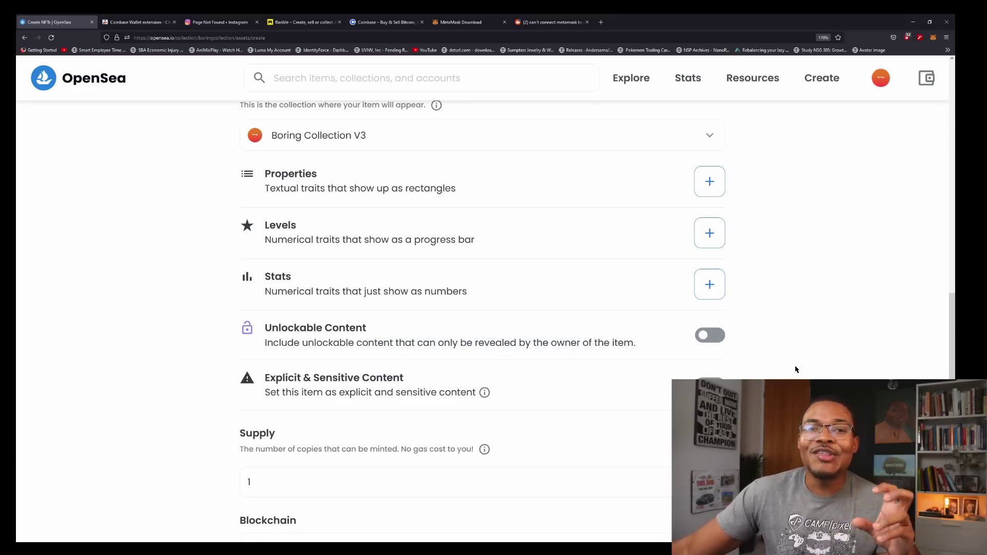
- Set the new item's supply to 10 copies
{"action": "scroll", "coordinate": [796, 369], "scroll_direction": "down", "scroll_amount": 3}
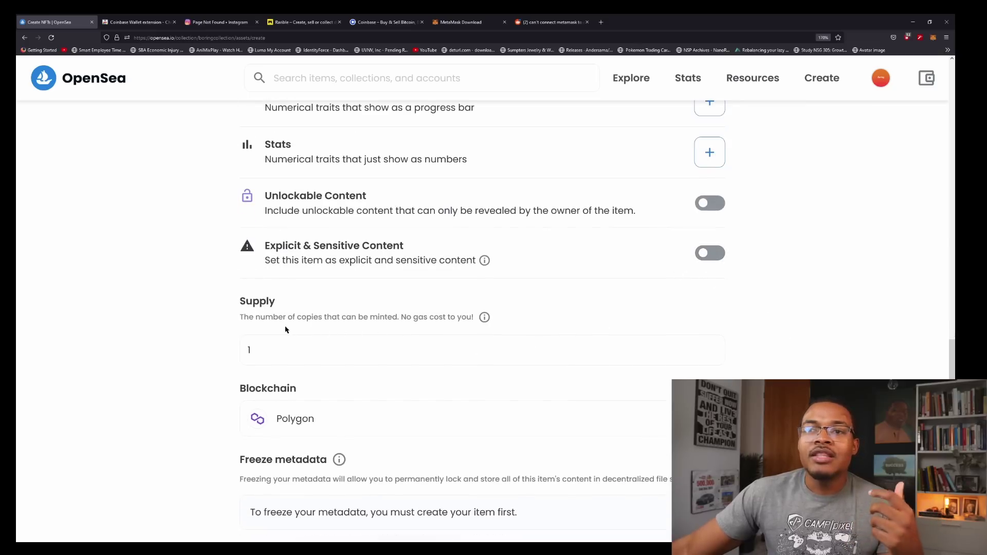
{"action": "double_click", "coordinate": [345, 349]}
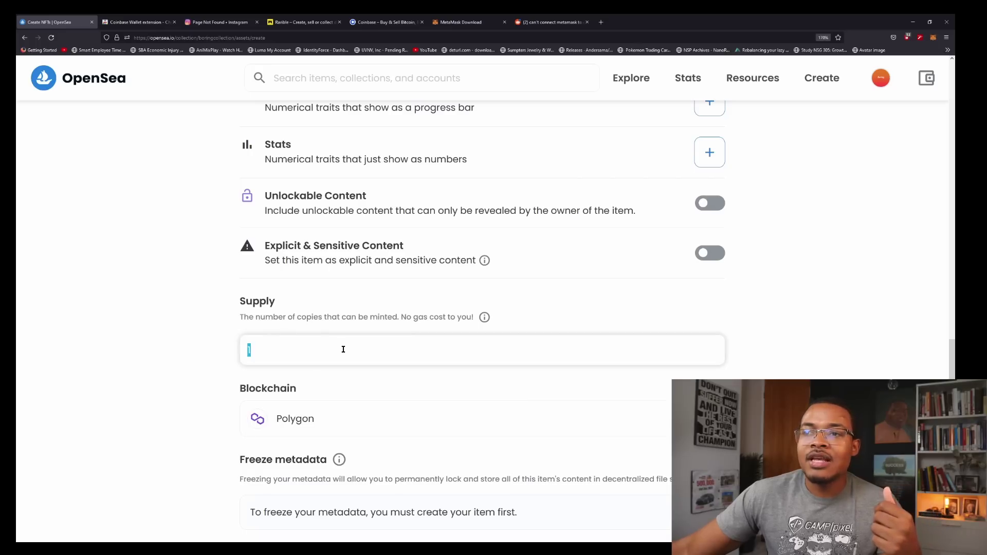
{"action": "type", "text": "10"}
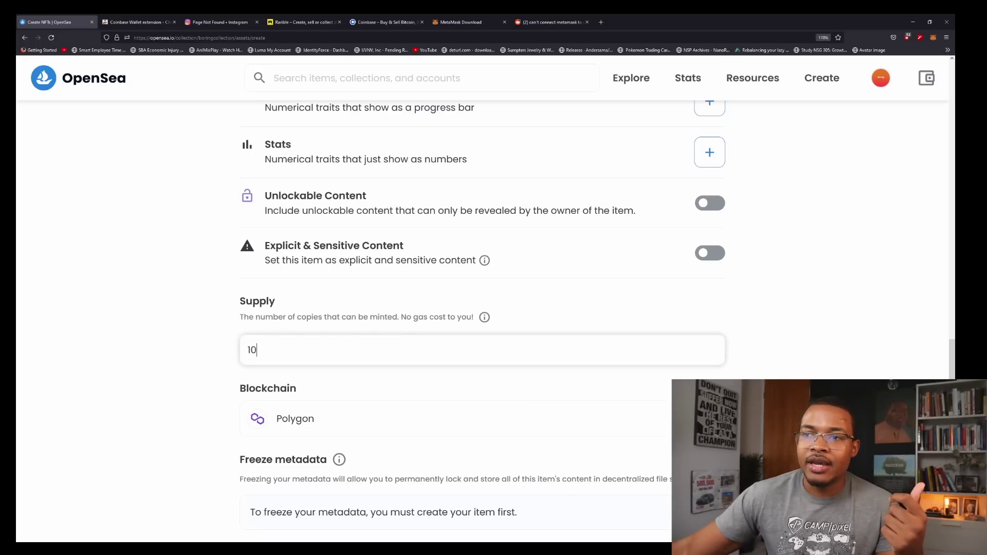
{"action": "left_click", "coordinate": [652, 192]}
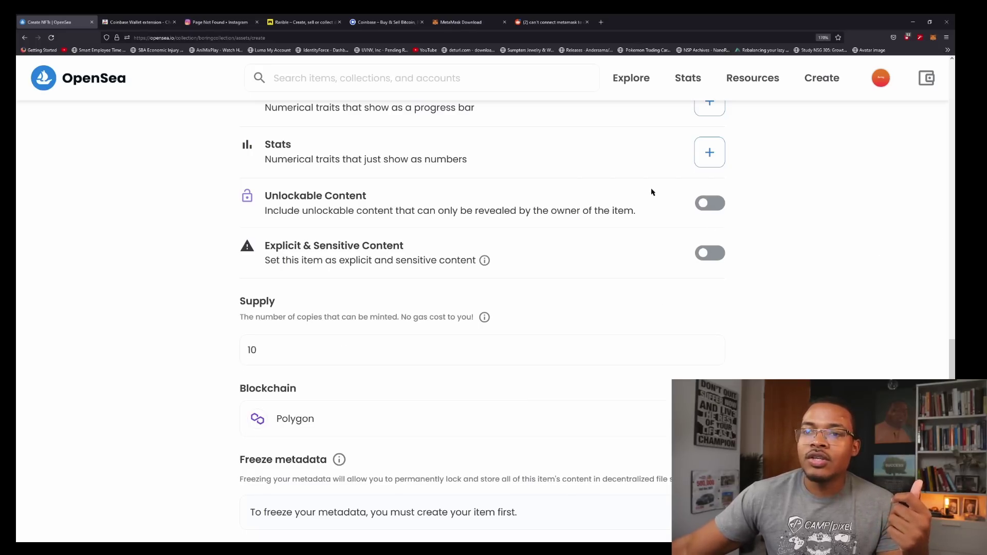
- Create the Boring = Rich item on the Polygon blockchain and dismiss the sharing dialog
{"action": "scroll", "coordinate": [653, 193], "scroll_direction": "down", "scroll_amount": 2}
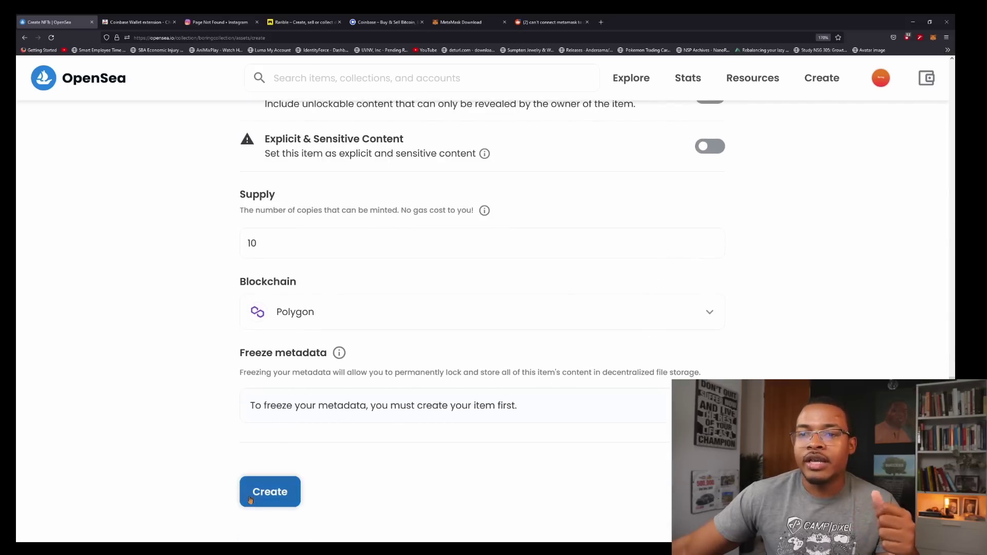
{"action": "left_click", "coordinate": [274, 500]}
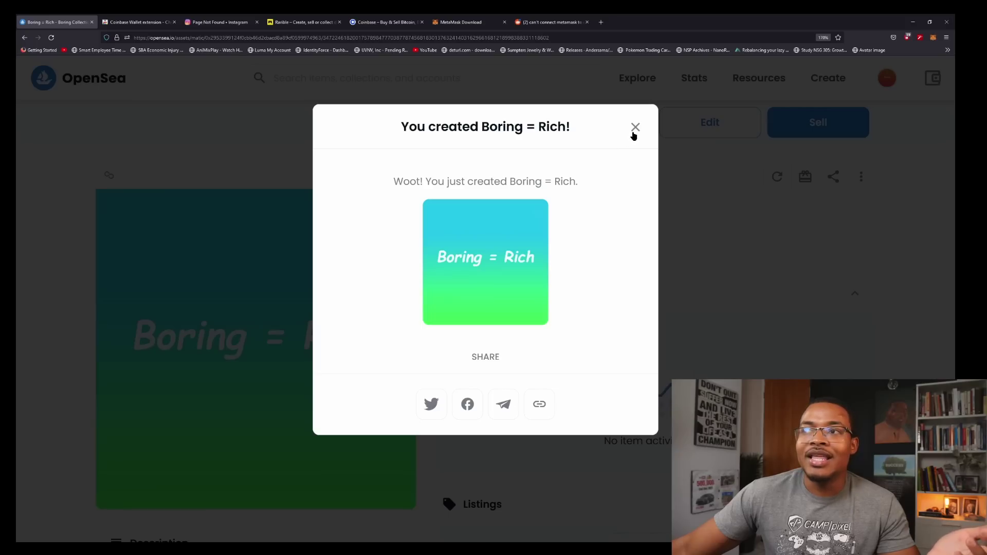
{"action": "left_click", "coordinate": [634, 130]}
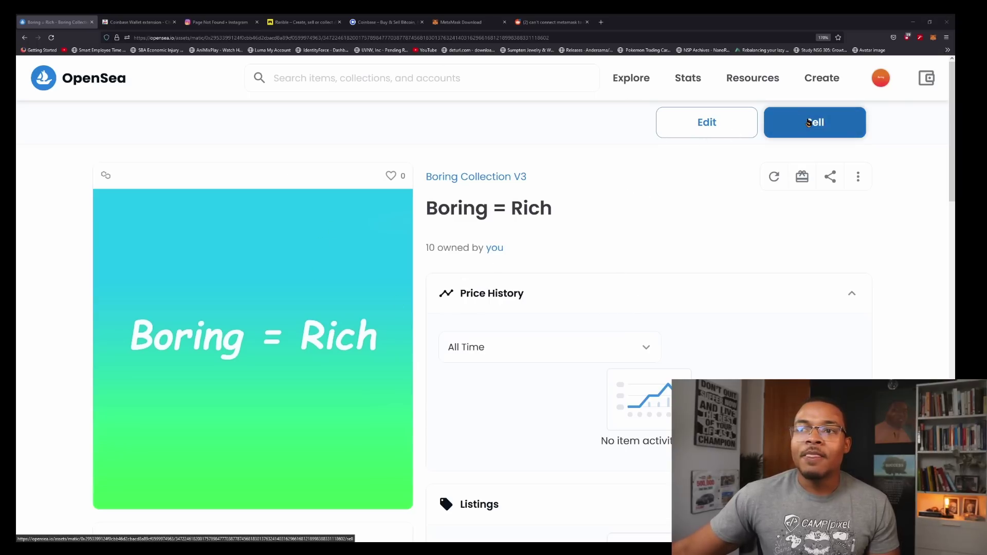
- Look over the Boring = Rich item page and open the form for listing the item for sale
{"action": "scroll", "coordinate": [661, 221], "scroll_direction": "down", "scroll_amount": 8}
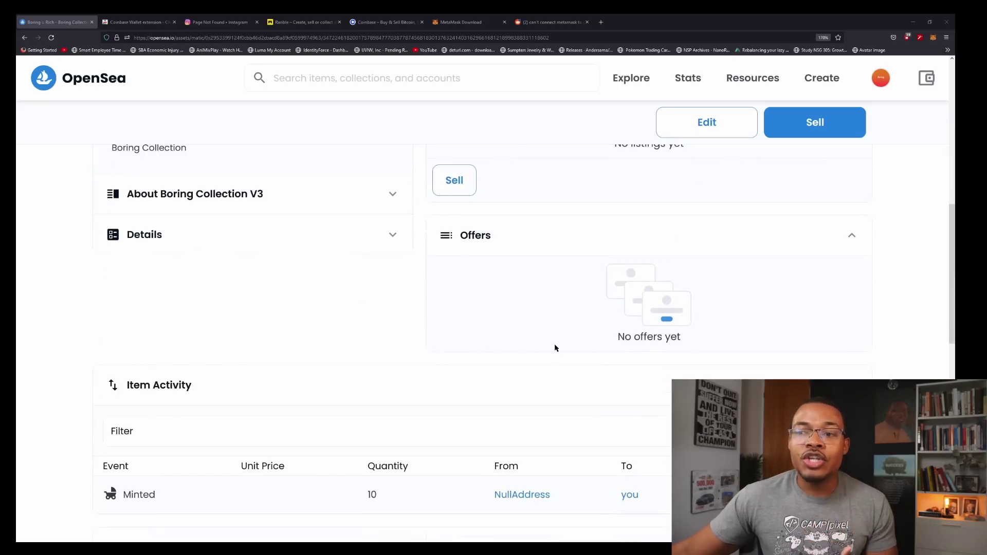
{"action": "scroll", "coordinate": [883, 347], "scroll_direction": "up", "scroll_amount": 8}
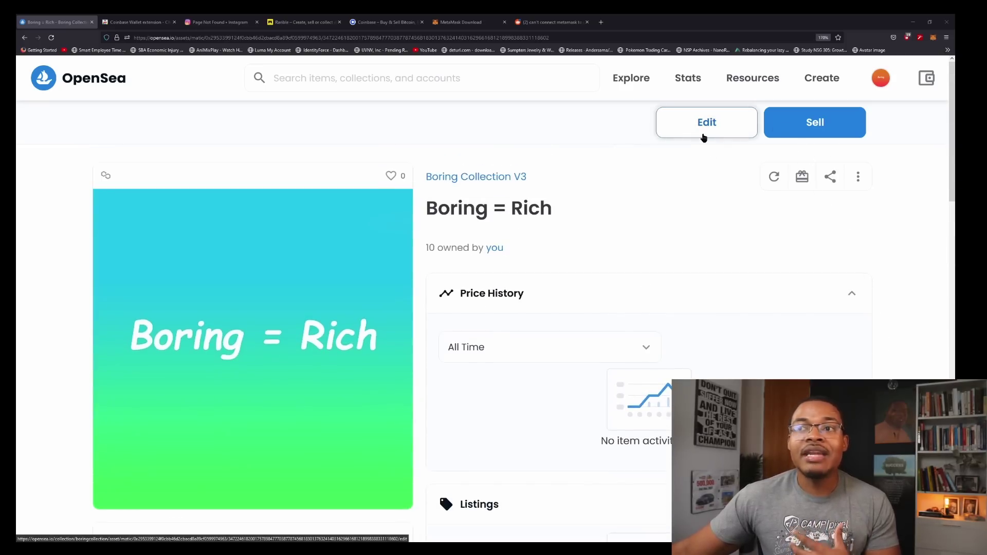
{"action": "scroll", "coordinate": [690, 227], "scroll_direction": "down", "scroll_amount": 1}
{"action": "scroll", "coordinate": [691, 230], "scroll_direction": "down", "scroll_amount": 6}
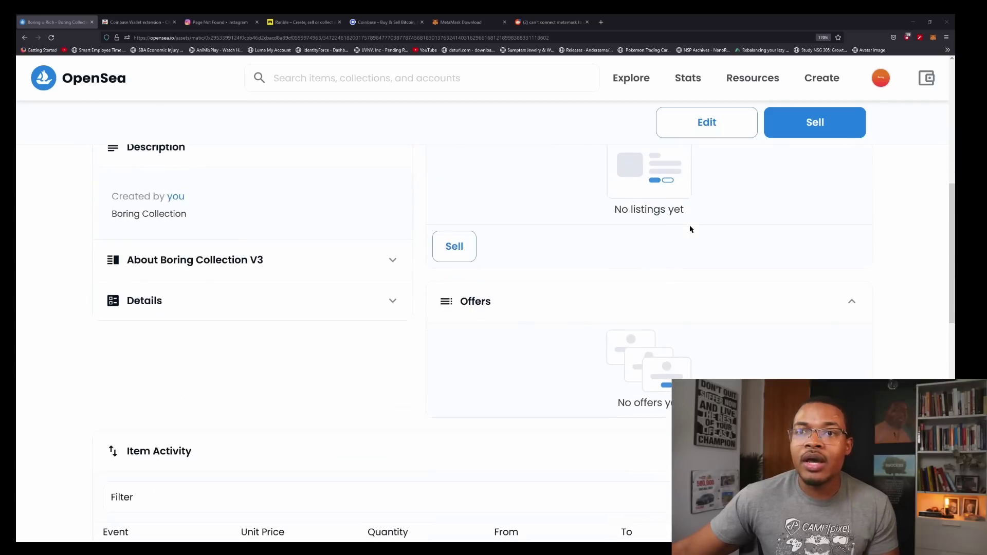
{"action": "scroll", "coordinate": [739, 257], "scroll_direction": "up", "scroll_amount": 7}
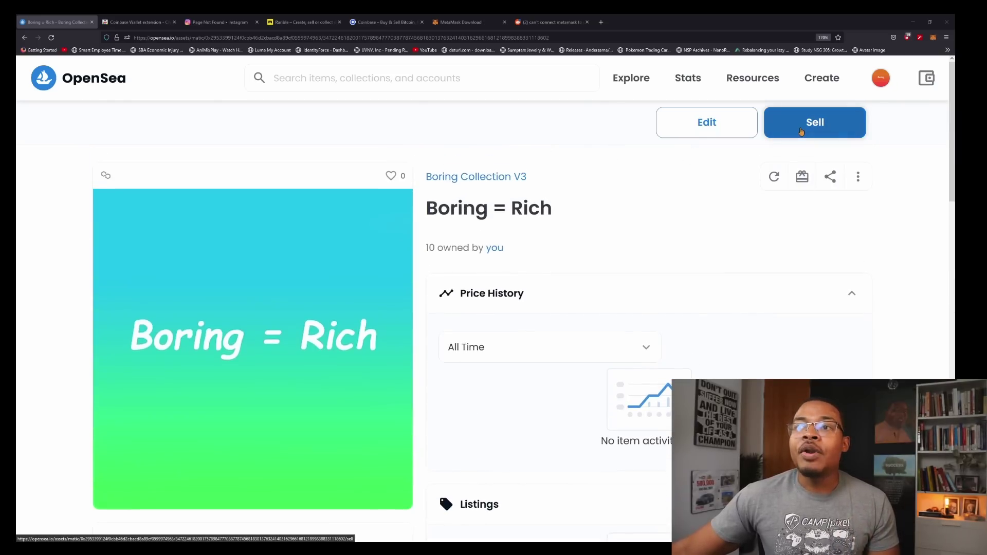
{"action": "left_click", "coordinate": [801, 131]}
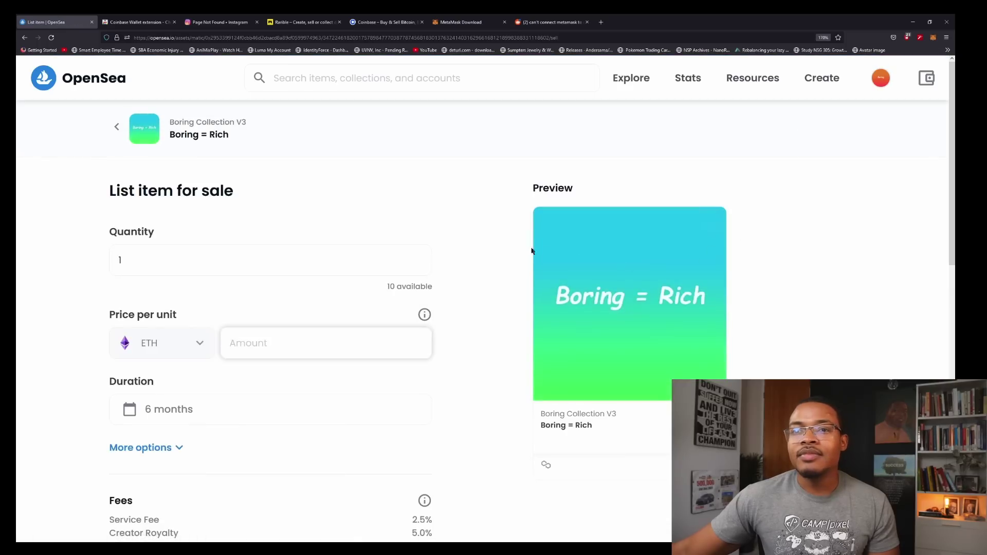
{"action": "scroll", "coordinate": [548, 254], "scroll_direction": "down", "scroll_amount": 4}
{"action": "scroll", "coordinate": [392, 223], "scroll_direction": "up", "scroll_amount": 3}
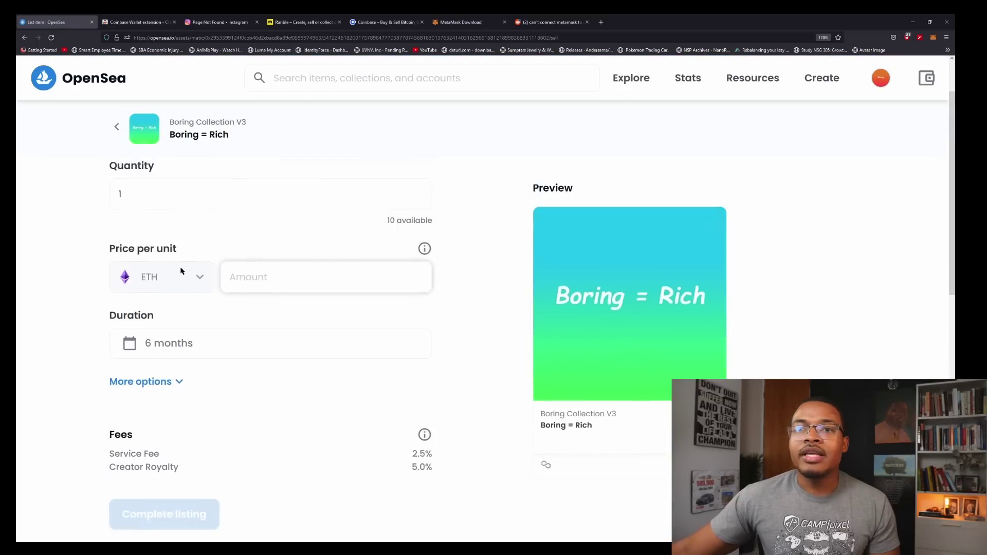
- Set the listing's price per unit to .003 ETH
{"action": "left_click", "coordinate": [263, 280]}
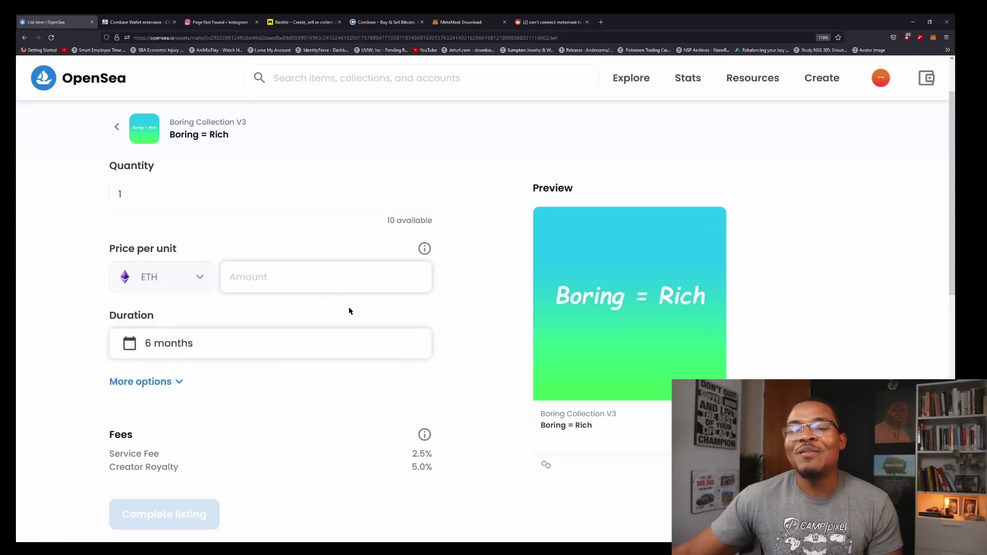
{"action": "scroll", "coordinate": [349, 310], "scroll_direction": "down", "scroll_amount": 1}
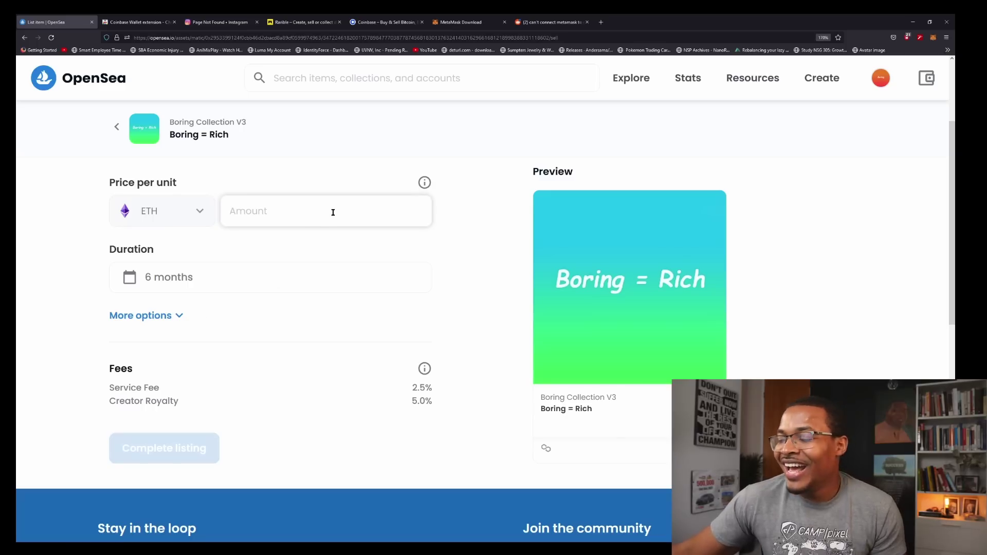
{"action": "type", "text": ".01"}
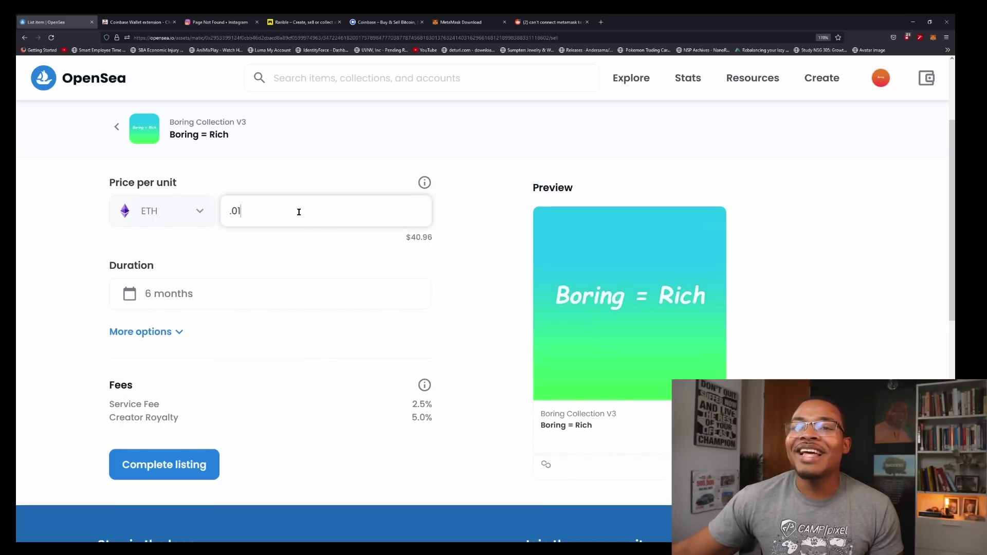
{"action": "key", "text": "BackSpace"}
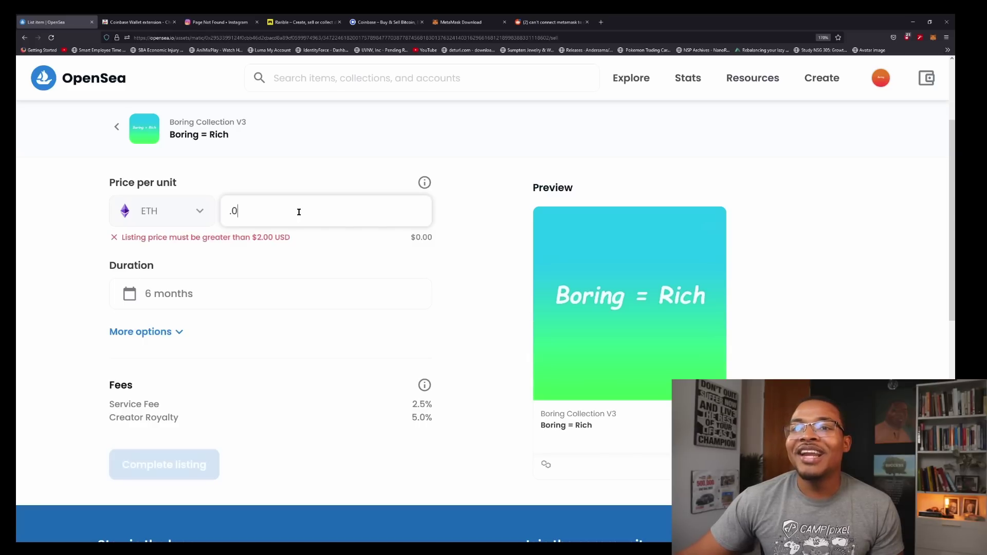
{"action": "type", "text": "1"}
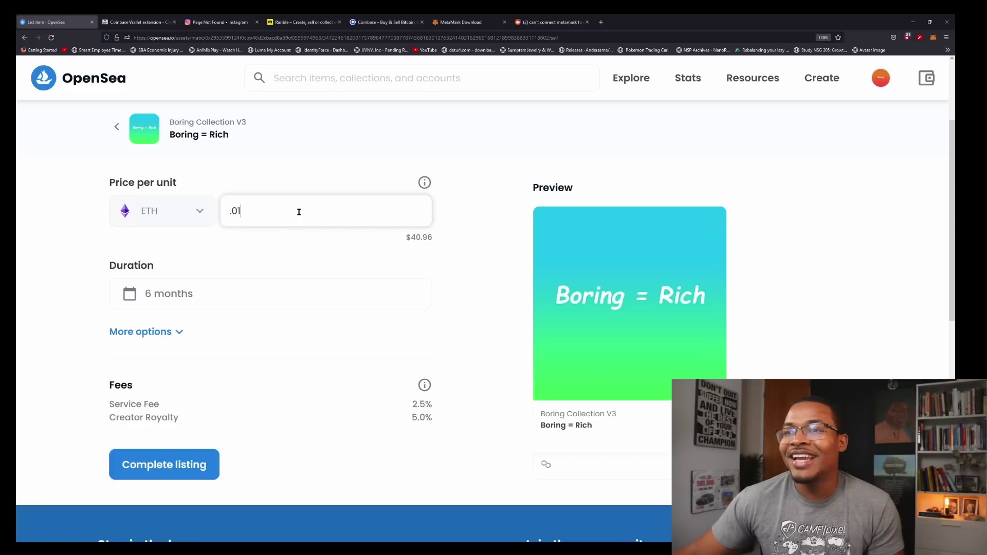
{"action": "key", "text": "BackSpace"}
{"action": "type", "text": "2"}
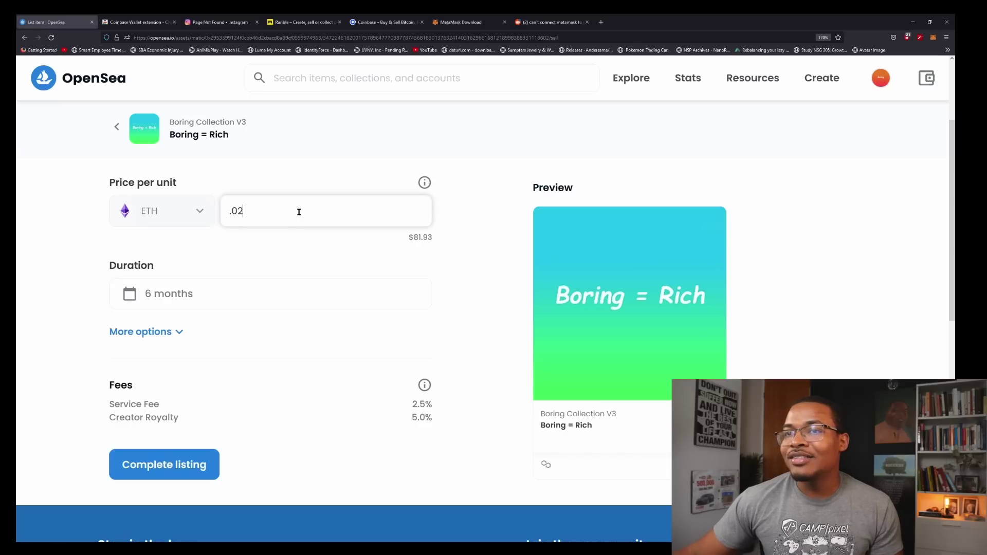
{"action": "key", "text": "BackSpace"}
{"action": "type", "text": "01"}
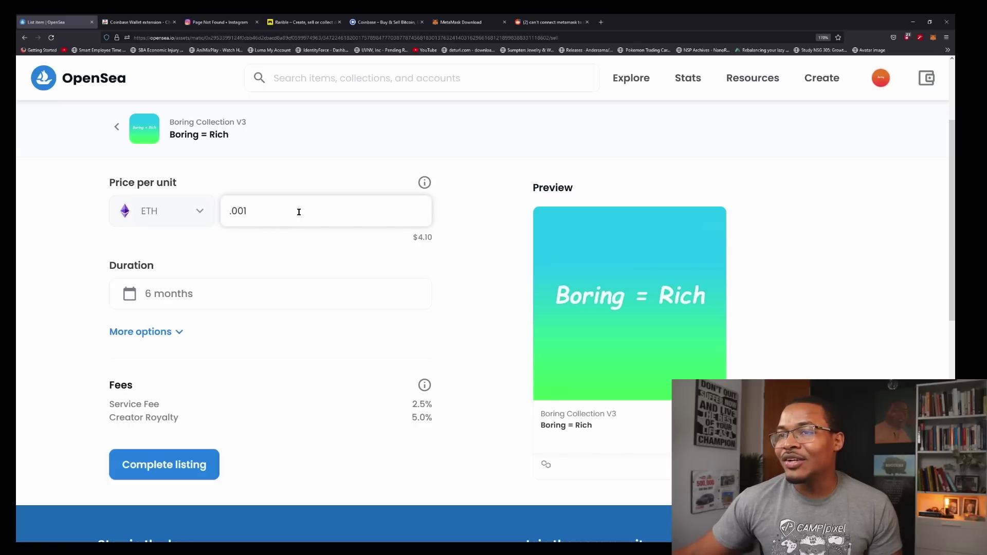
{"action": "key", "text": "BackSpace"}
{"action": "type", "text": "2"}
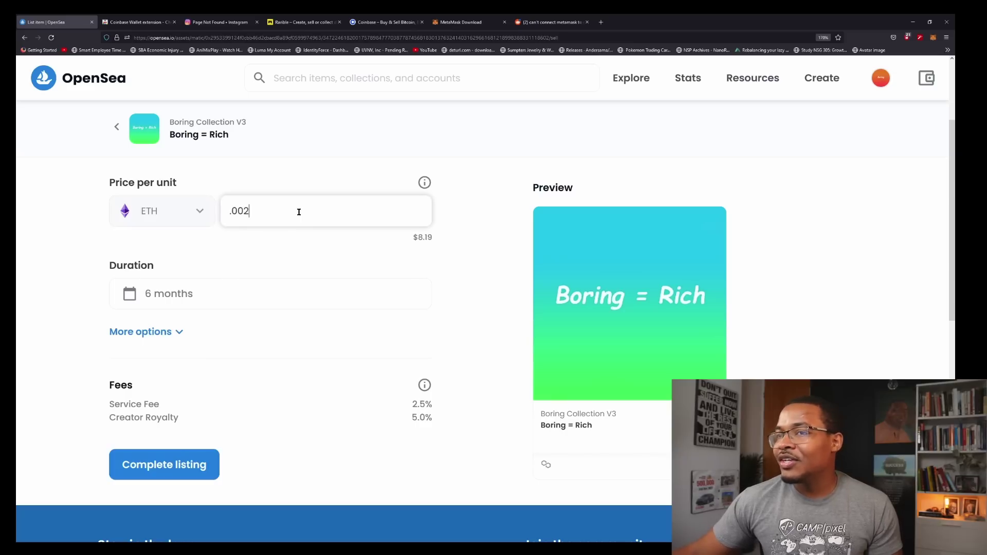
{"action": "key", "text": "BackSpace"}
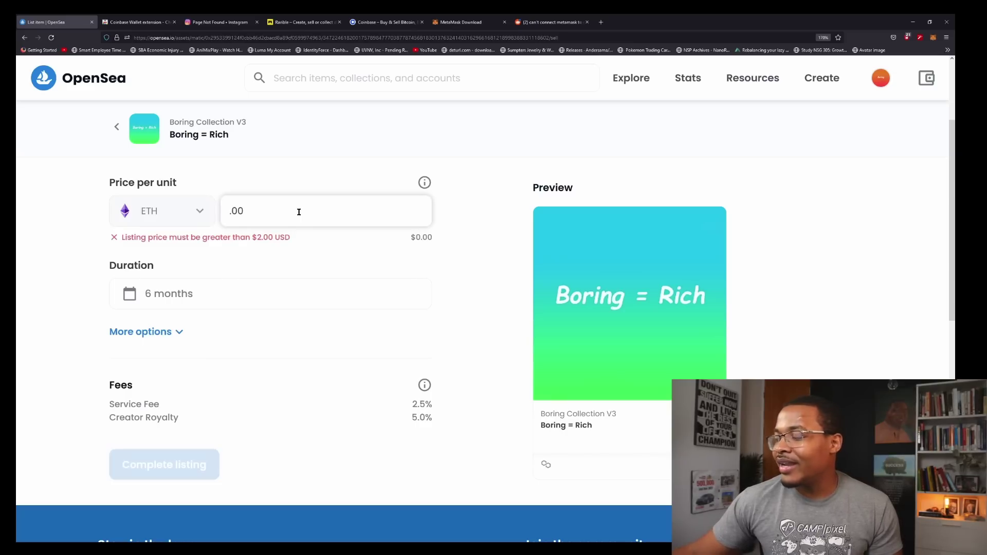
{"action": "type", "text": "3"}
{"action": "left_click", "coordinate": [346, 245]}
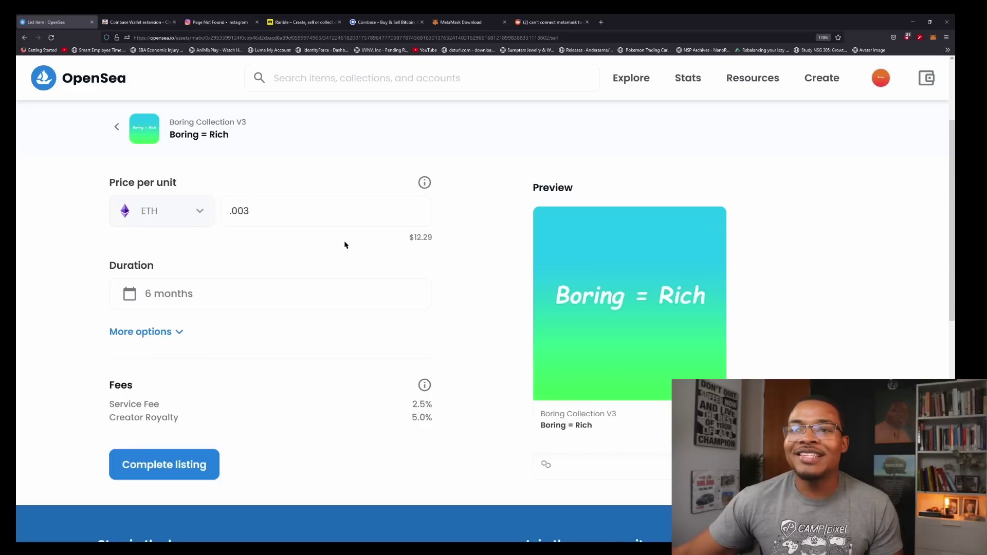
- Expand the additional listing options and check the date range settings of the listing's duration
{"action": "scroll", "coordinate": [469, 244], "scroll_direction": "down", "scroll_amount": 3}
{"action": "scroll", "coordinate": [462, 246], "scroll_direction": "up", "scroll_amount": 3}
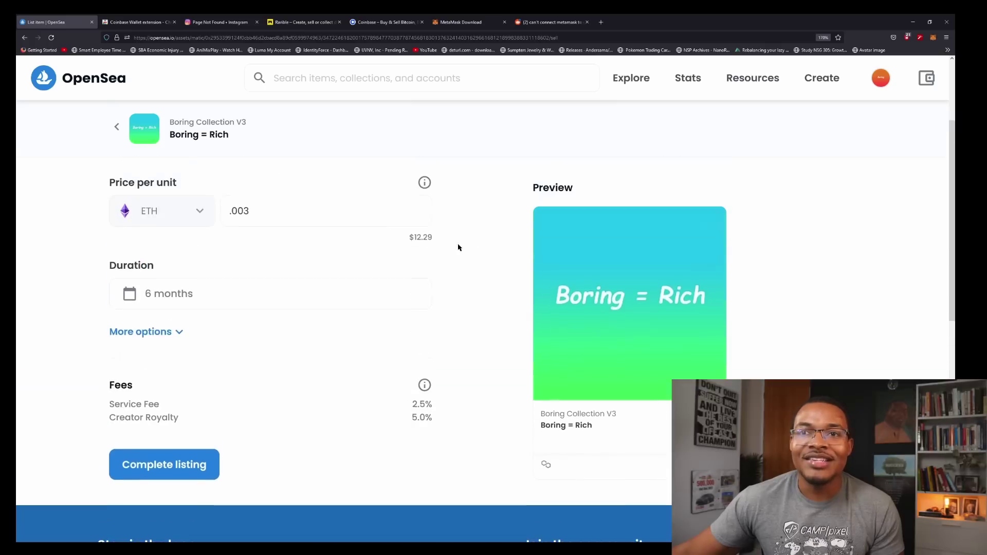
{"action": "left_click", "coordinate": [180, 332]}
{"action": "scroll", "coordinate": [238, 329], "scroll_direction": "down", "scroll_amount": 3}
{"action": "scroll", "coordinate": [259, 329], "scroll_direction": "up", "scroll_amount": 3}
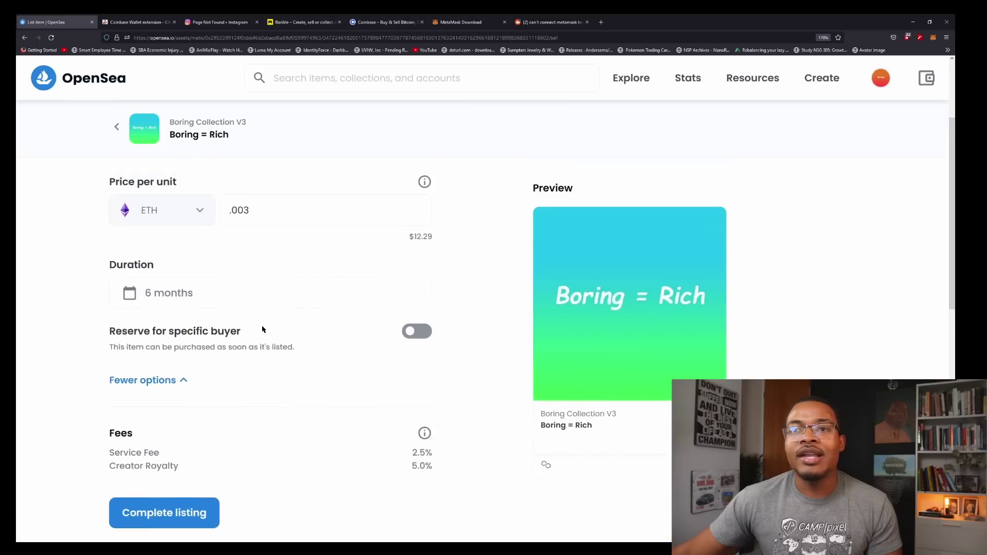
{"action": "scroll", "coordinate": [255, 333], "scroll_direction": "down", "scroll_amount": 1}
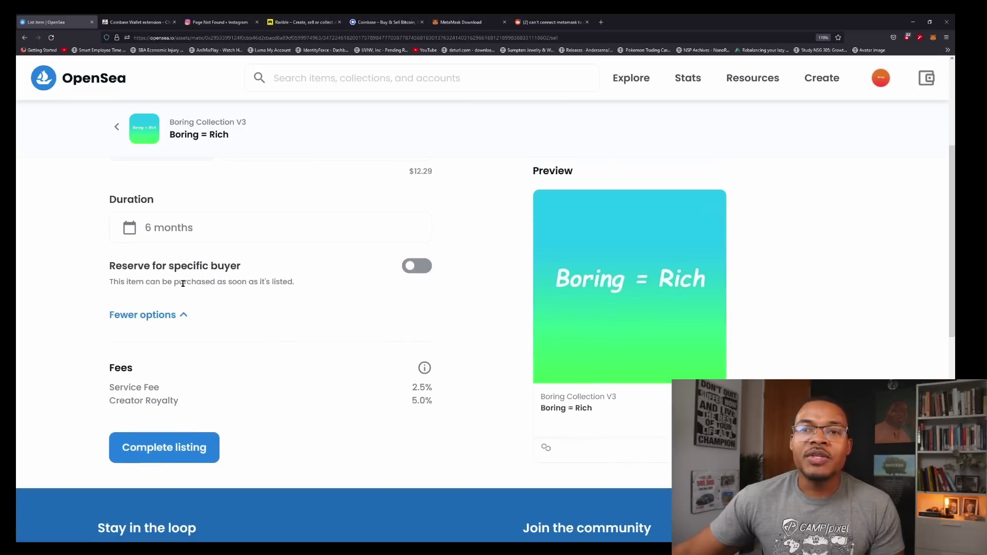
{"action": "left_click", "coordinate": [264, 231]}
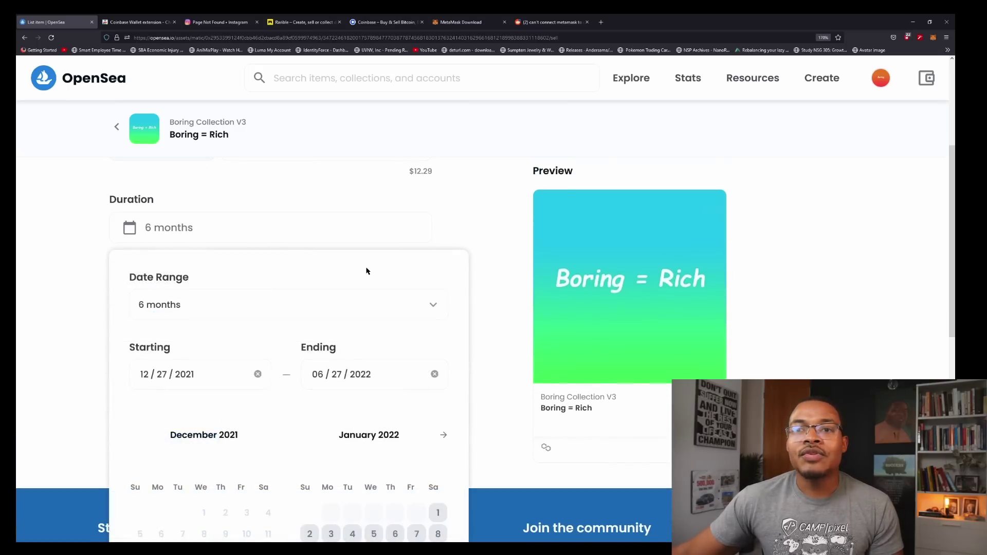
{"action": "left_click", "coordinate": [445, 230]}
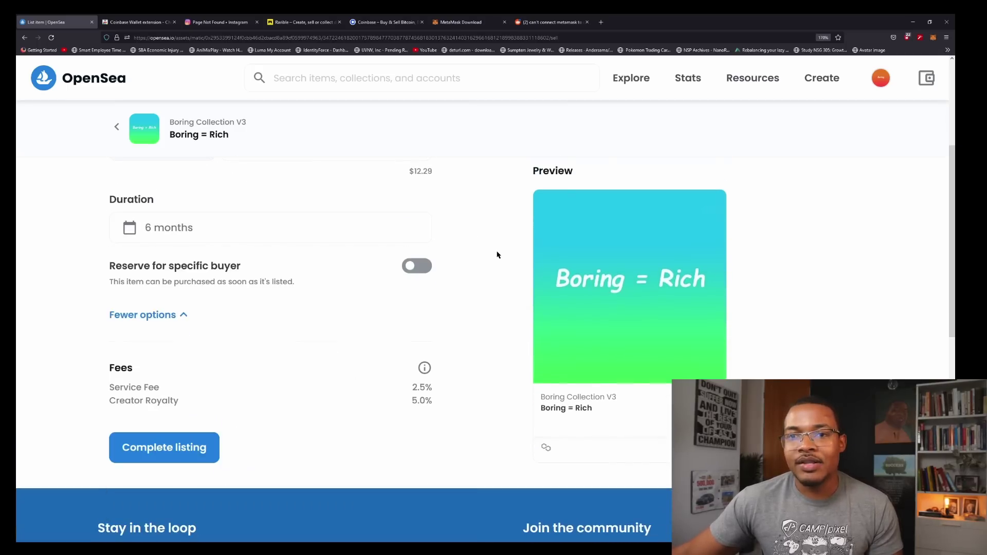
- Review the listing's quantity, price, duration, buyer reservation option, service fee and creator royalty
{"action": "scroll", "coordinate": [497, 255], "scroll_direction": "down", "scroll_amount": 2}
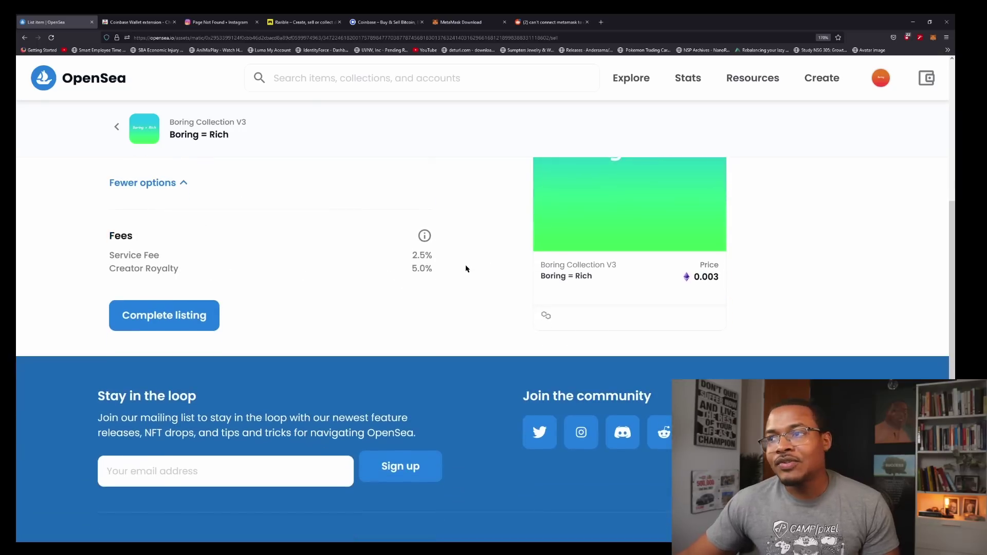
{"action": "scroll", "coordinate": [465, 268], "scroll_direction": "up", "scroll_amount": 5}
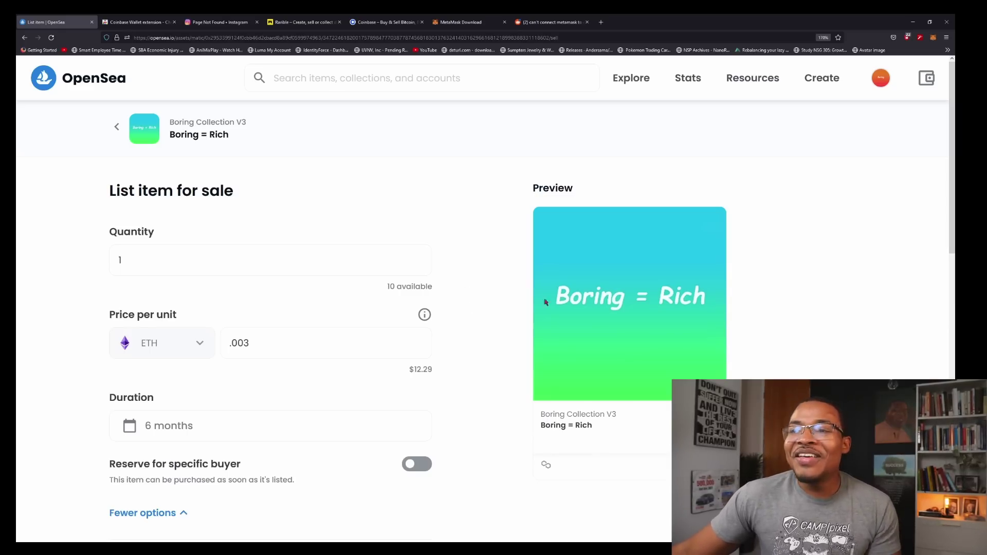
{"action": "scroll", "coordinate": [509, 328], "scroll_direction": "down", "scroll_amount": 4}
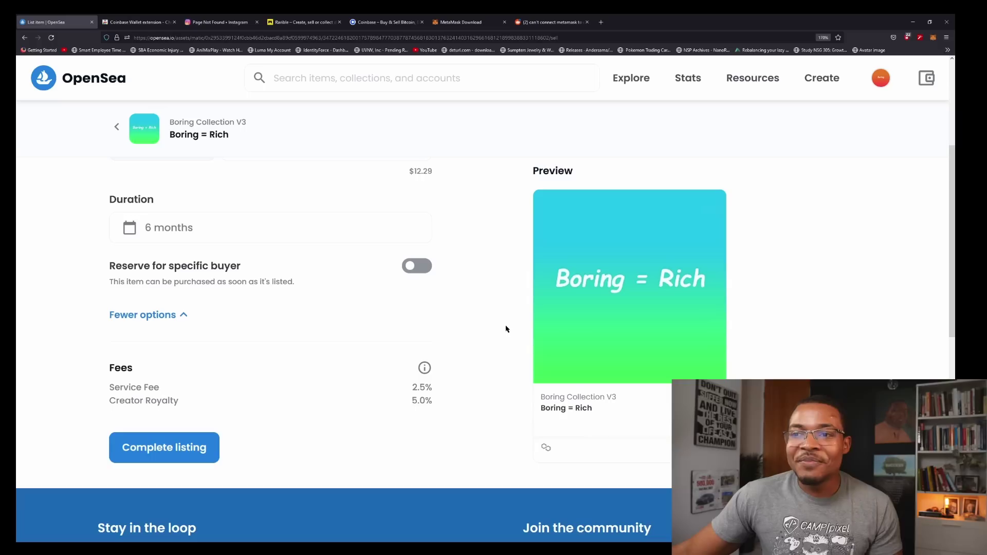
{"action": "scroll", "coordinate": [258, 214], "scroll_direction": "up", "scroll_amount": 4}
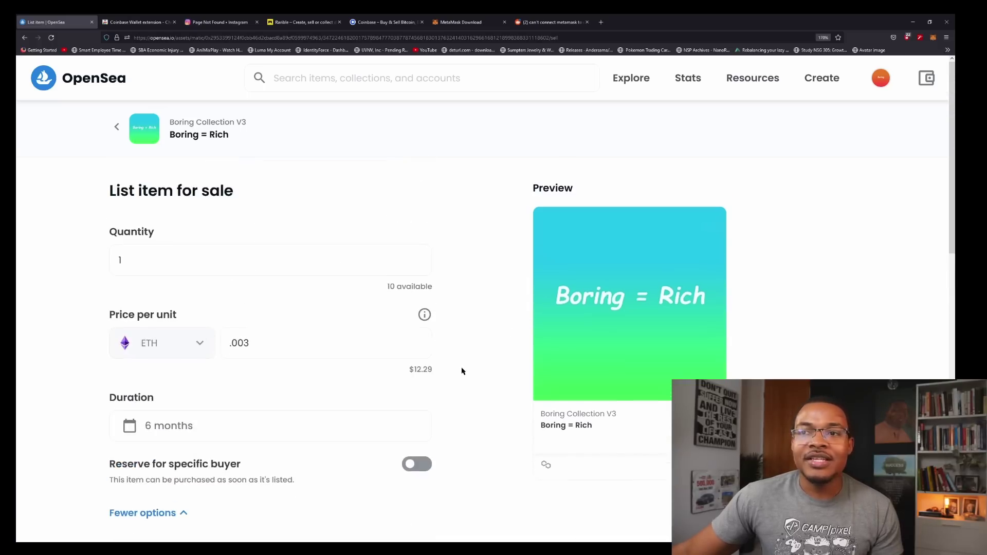
{"action": "scroll", "coordinate": [453, 384], "scroll_direction": "down", "scroll_amount": 5}
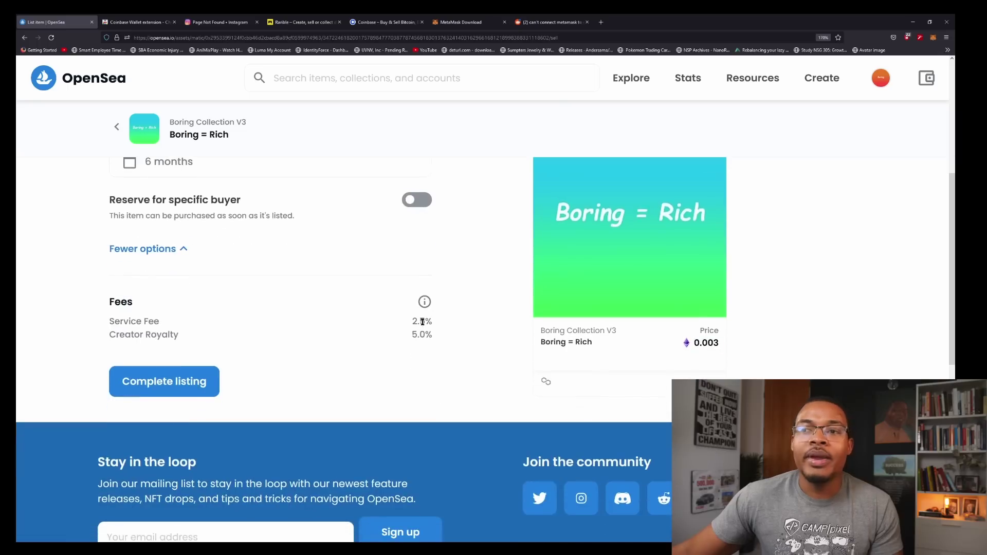
{"action": "mouse_move", "coordinate": [427, 304]}
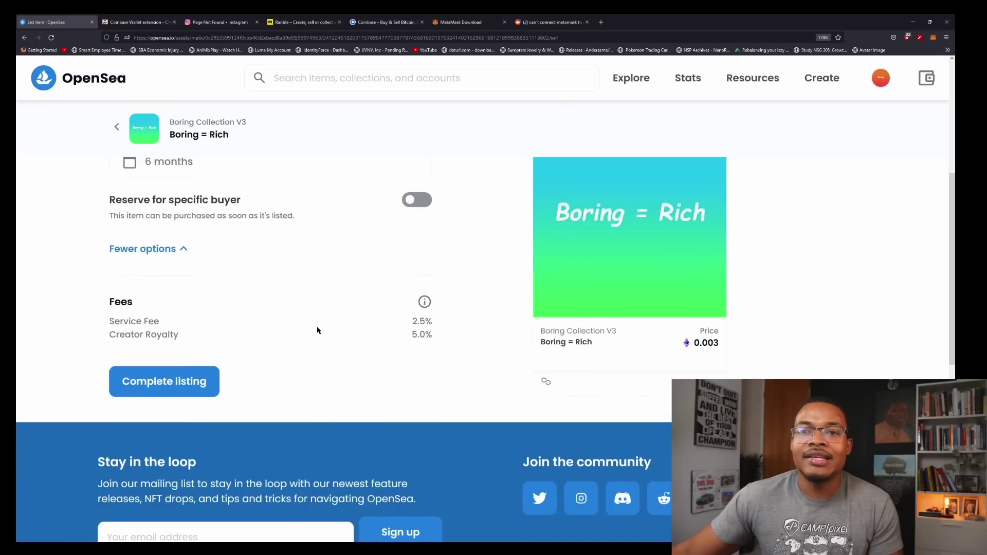
{"action": "scroll", "coordinate": [399, 347], "scroll_direction": "up", "scroll_amount": 5}
{"action": "scroll", "coordinate": [463, 314], "scroll_direction": "down", "scroll_amount": 3}
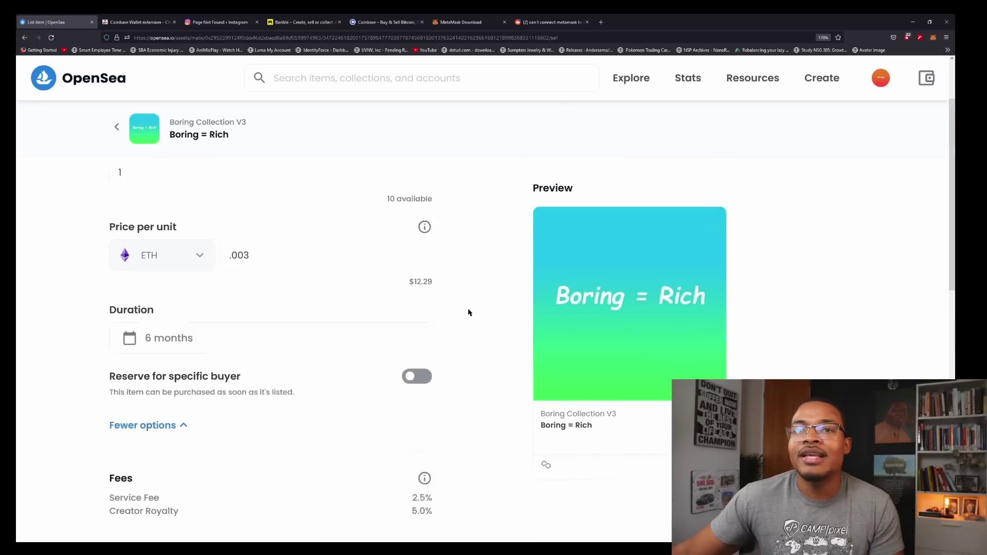
- Complete the Boring = Rich listing by unlocking the currency and signing the listing message with the MetaMask wallet
{"action": "left_click", "coordinate": [165, 513]}
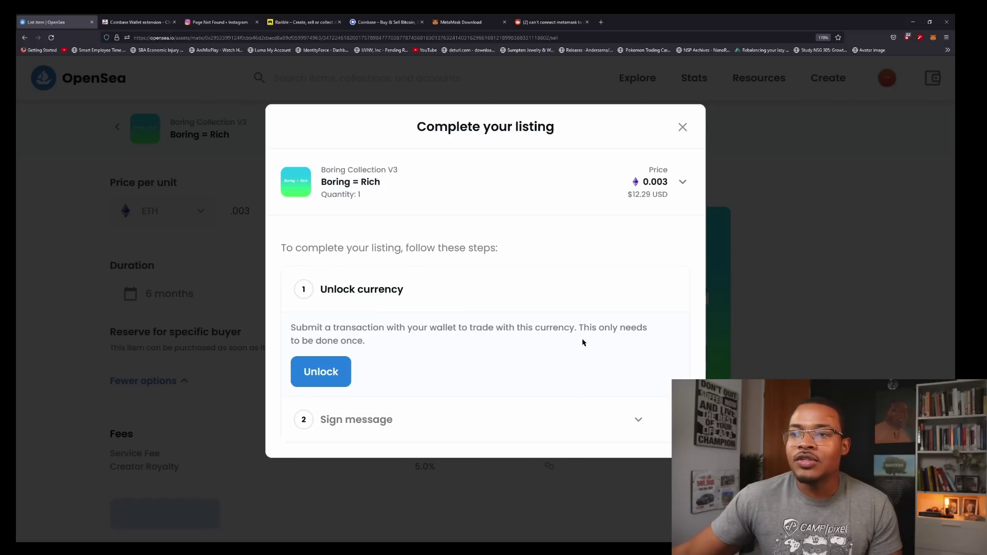
{"action": "left_click", "coordinate": [319, 371]}
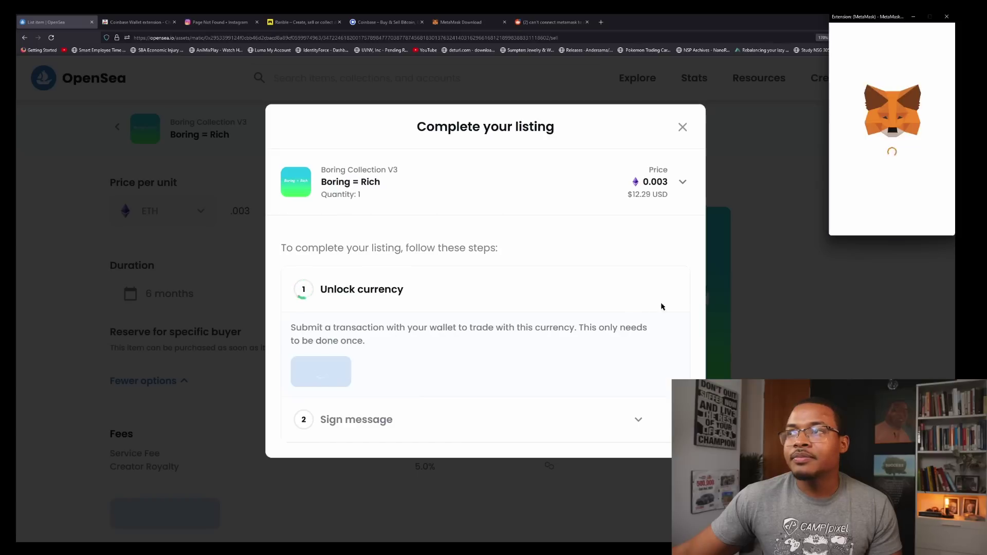
{"action": "left_click", "coordinate": [920, 232]}
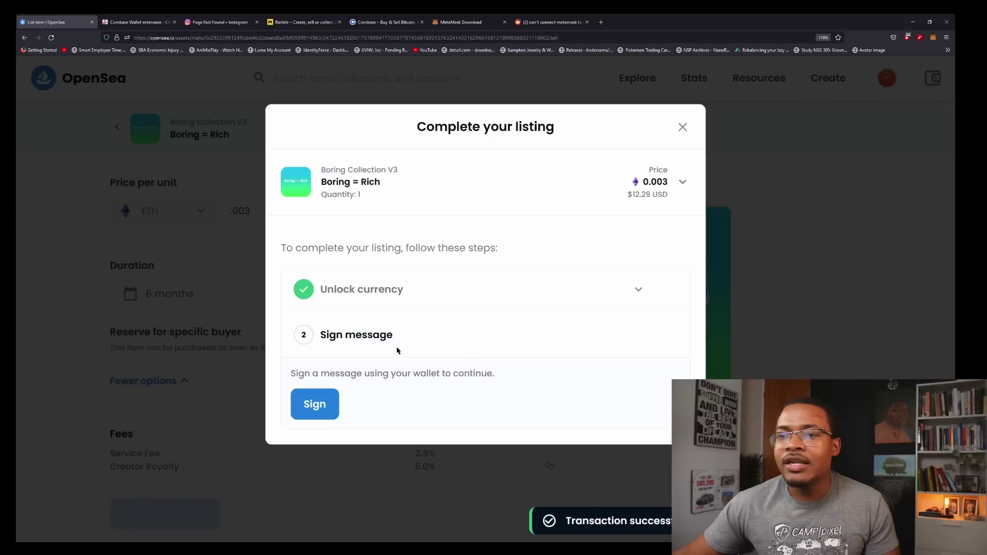
{"action": "left_click", "coordinate": [335, 400]}
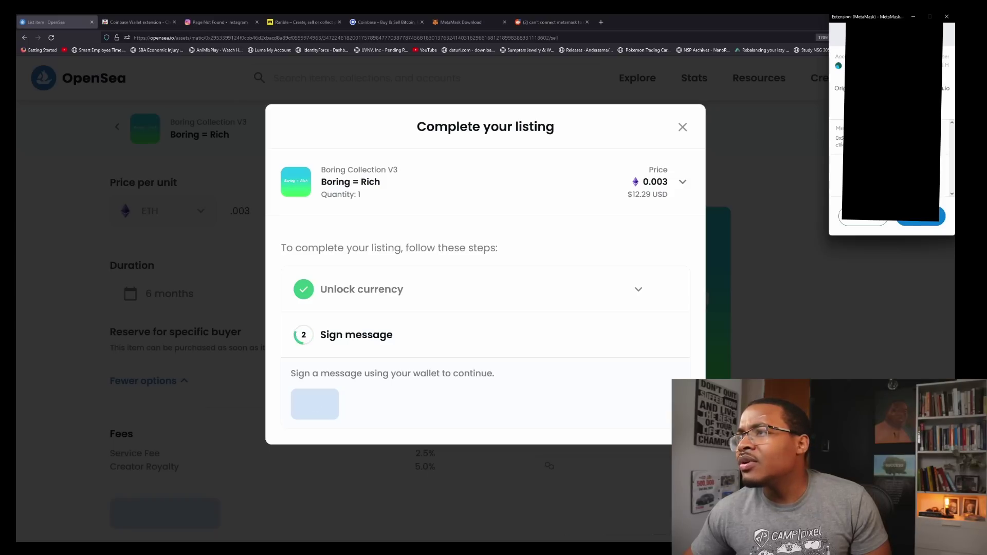
{"action": "left_click", "coordinate": [921, 216]}
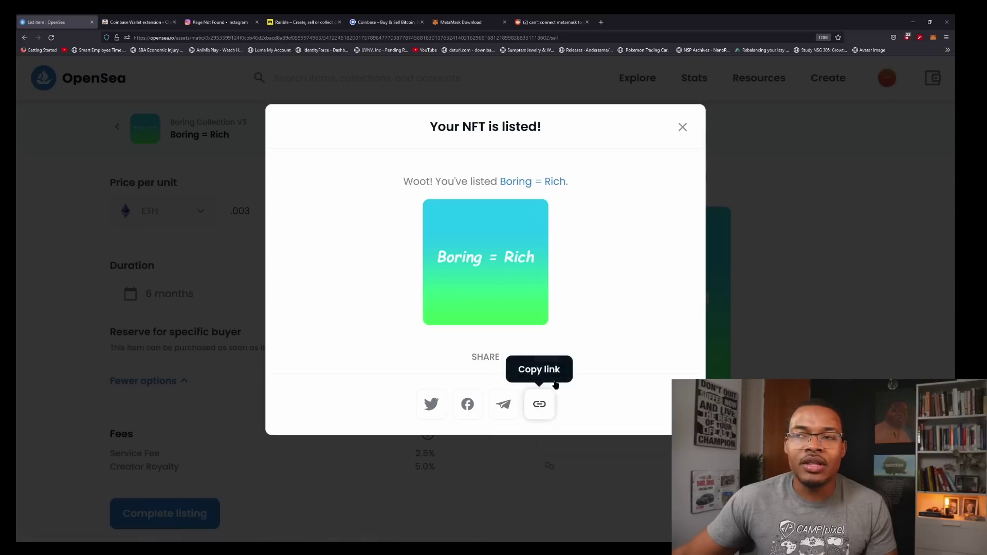
- Open the listed Boring = Rich item's page and look over its sale end date and current price
{"action": "left_click", "coordinate": [530, 184]}
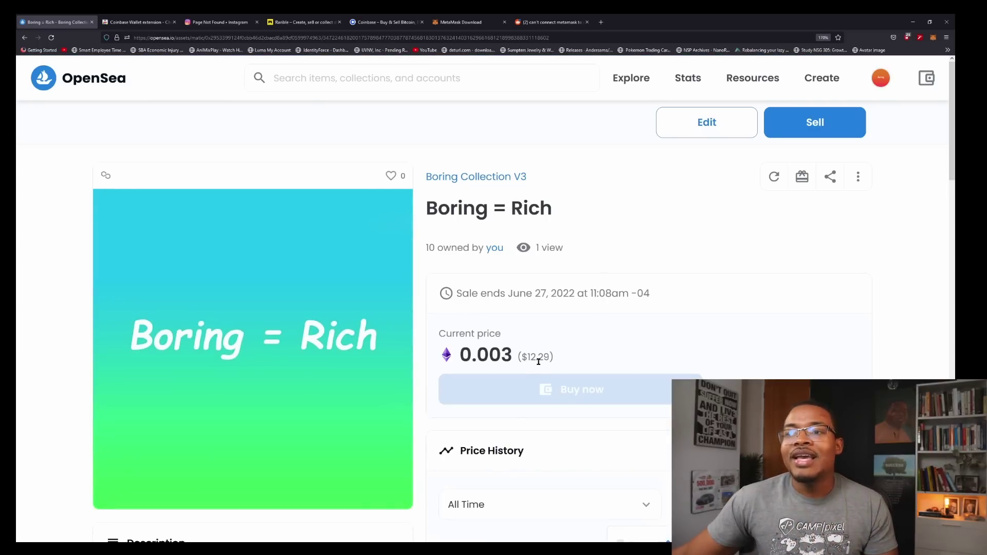
{"action": "scroll", "coordinate": [589, 341], "scroll_direction": "down", "scroll_amount": 4}
{"action": "scroll", "coordinate": [669, 329], "scroll_direction": "up", "scroll_amount": 3}
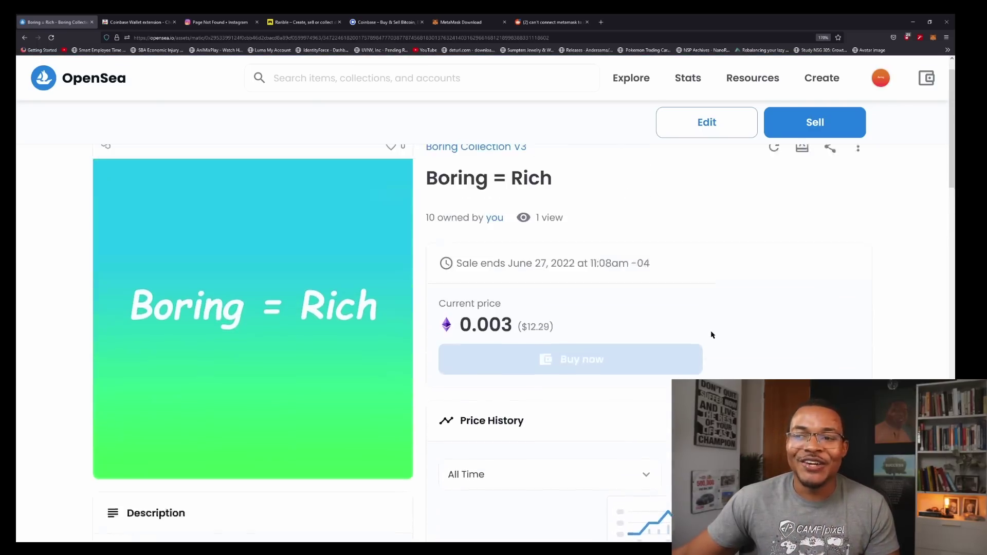
{"action": "scroll", "coordinate": [712, 335], "scroll_direction": "up", "scroll_amount": 1}
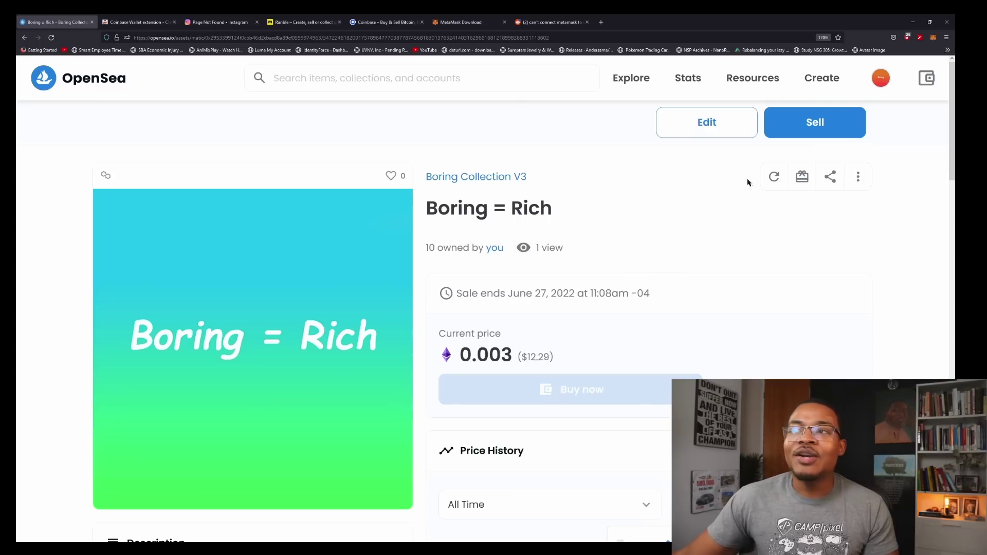
- Open Boring Collection V3 from the account's own collections and look over its banner, statistics and items
{"action": "mouse_move", "coordinate": [882, 82]}
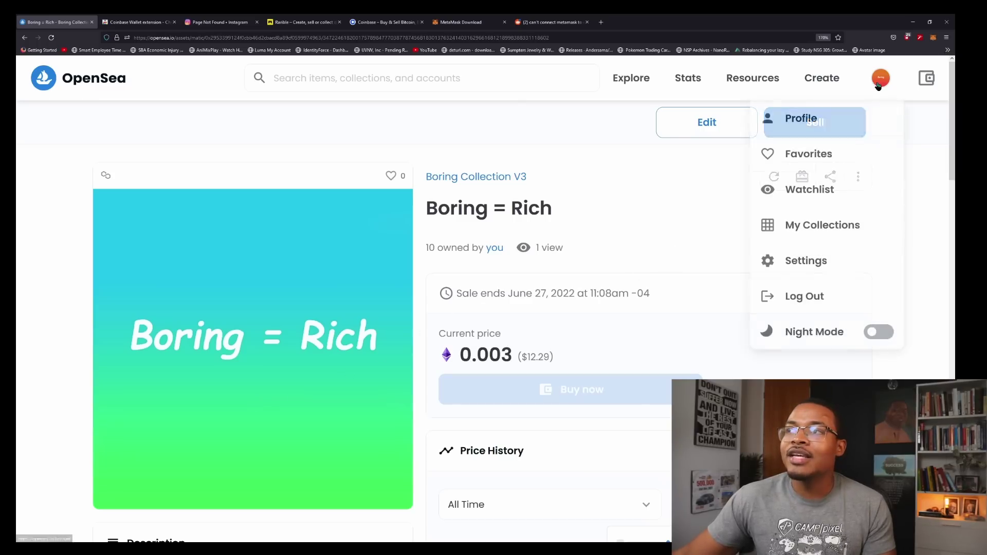
{"action": "left_click", "coordinate": [832, 231]}
{"action": "scroll", "coordinate": [596, 306], "scroll_direction": "down", "scroll_amount": 1}
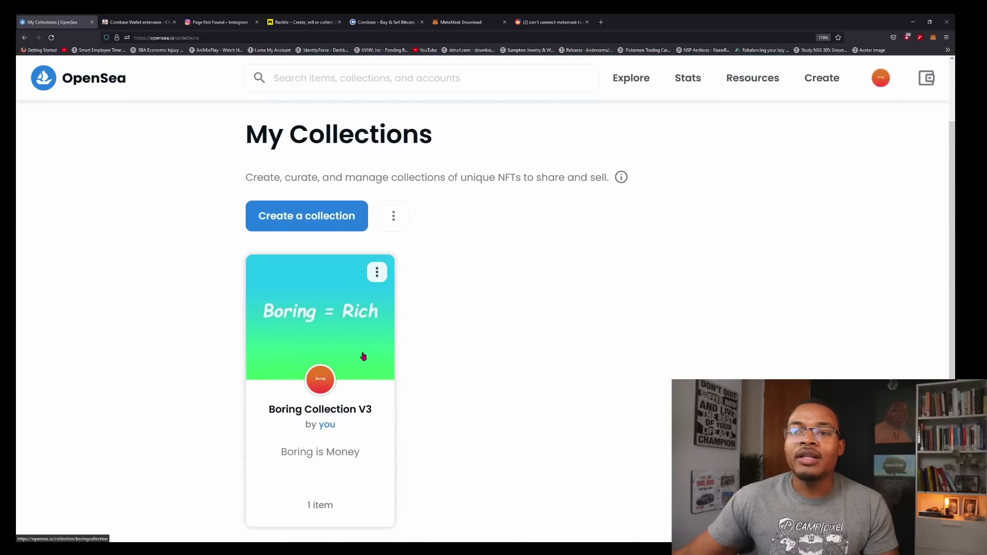
{"action": "left_click", "coordinate": [353, 329]}
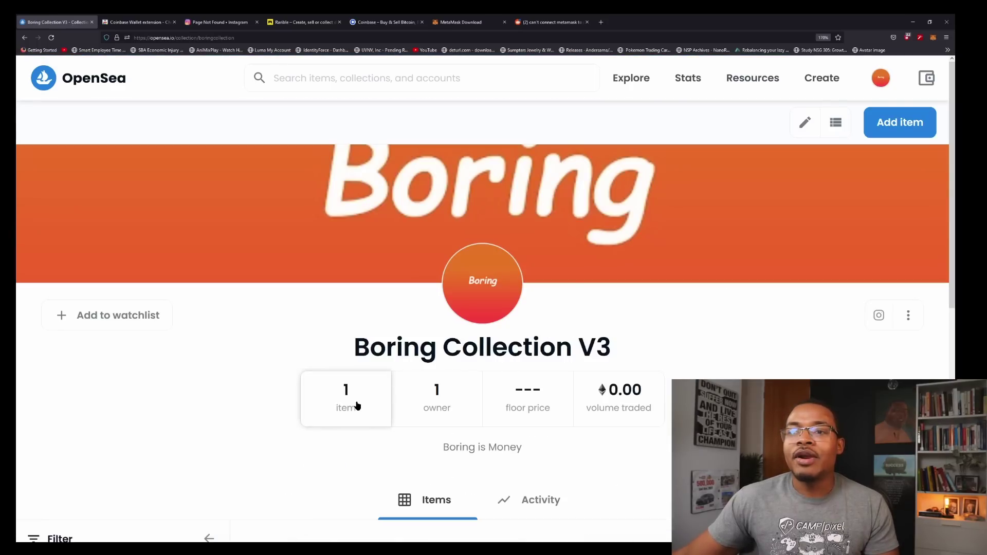
{"action": "scroll", "coordinate": [663, 379], "scroll_direction": "down", "scroll_amount": 5}
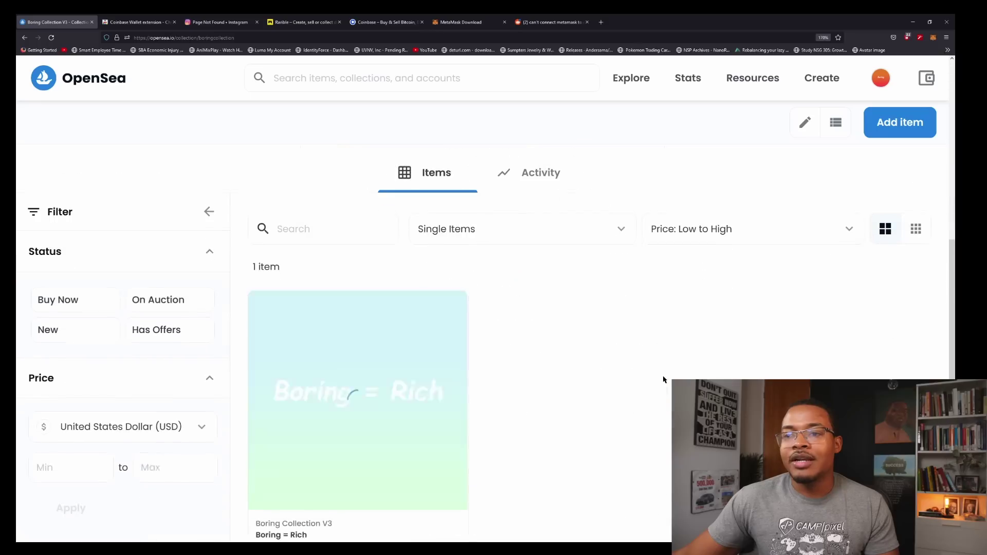
{"action": "scroll", "coordinate": [232, 307], "scroll_direction": "down", "scroll_amount": 1}
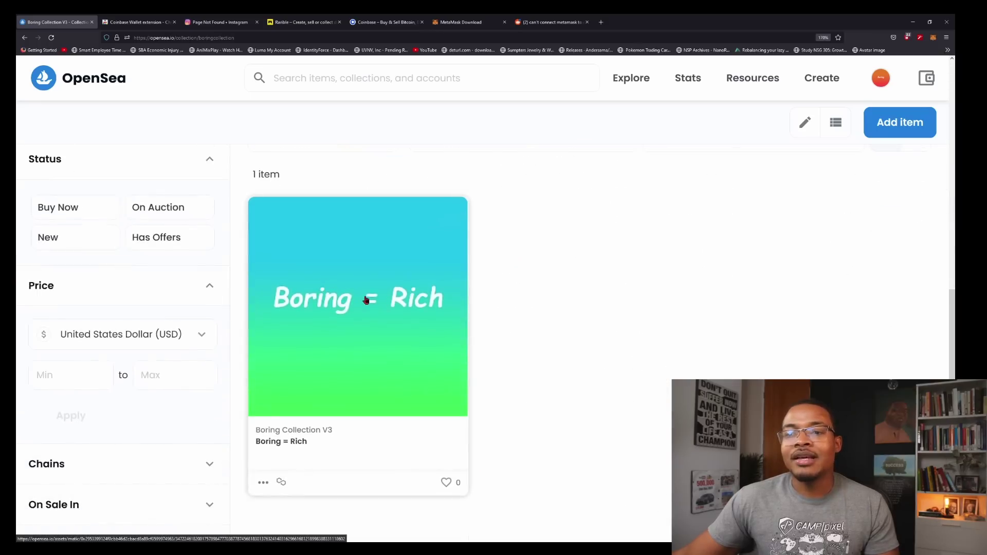
{"action": "scroll", "coordinate": [573, 282], "scroll_direction": "up", "scroll_amount": 6}
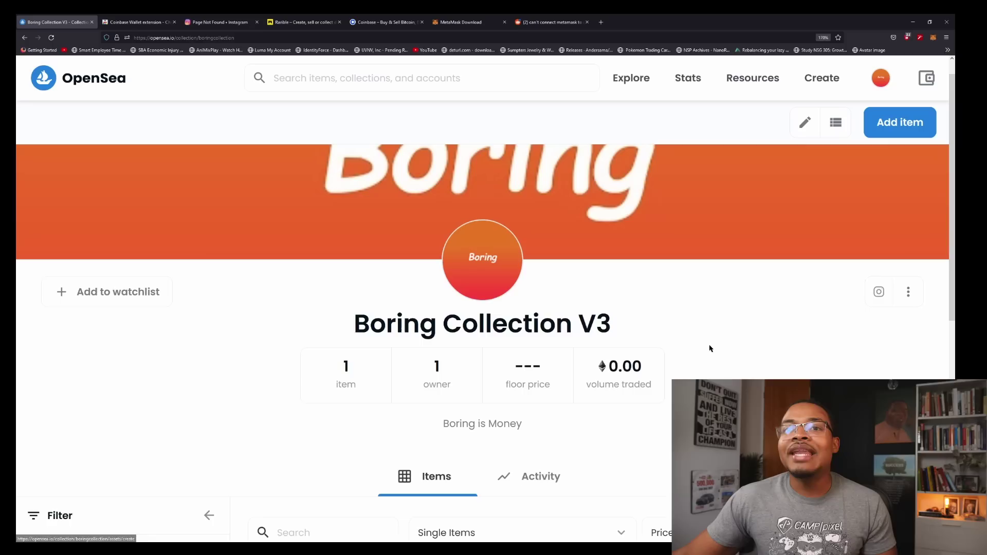
{"action": "scroll", "coordinate": [698, 354], "scroll_direction": "up", "scroll_amount": 1}
{"action": "scroll", "coordinate": [699, 355], "scroll_direction": "up", "scroll_amount": 1}
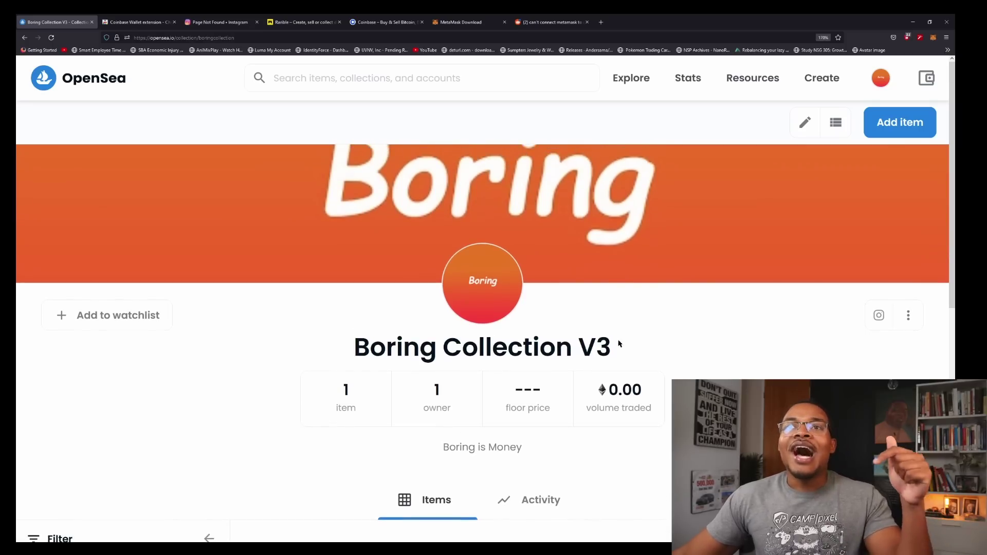